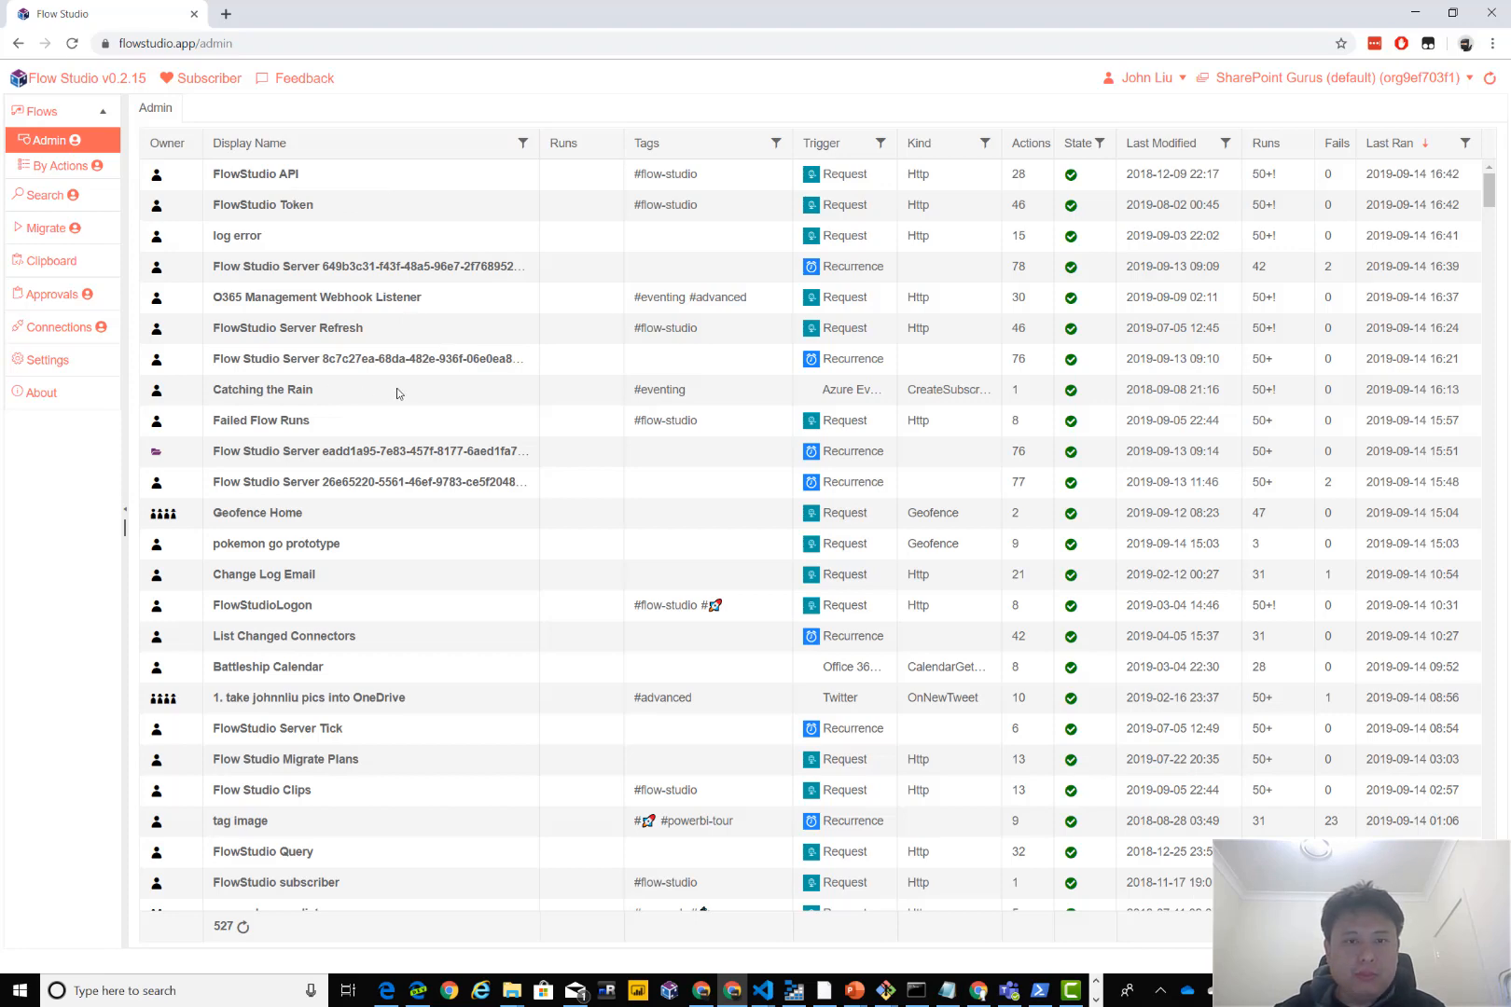
Filter the flow list to display names containing "business".
{"action": "scroll", "coordinate": [396, 390], "scroll_direction": "down", "scroll_amount": 1}
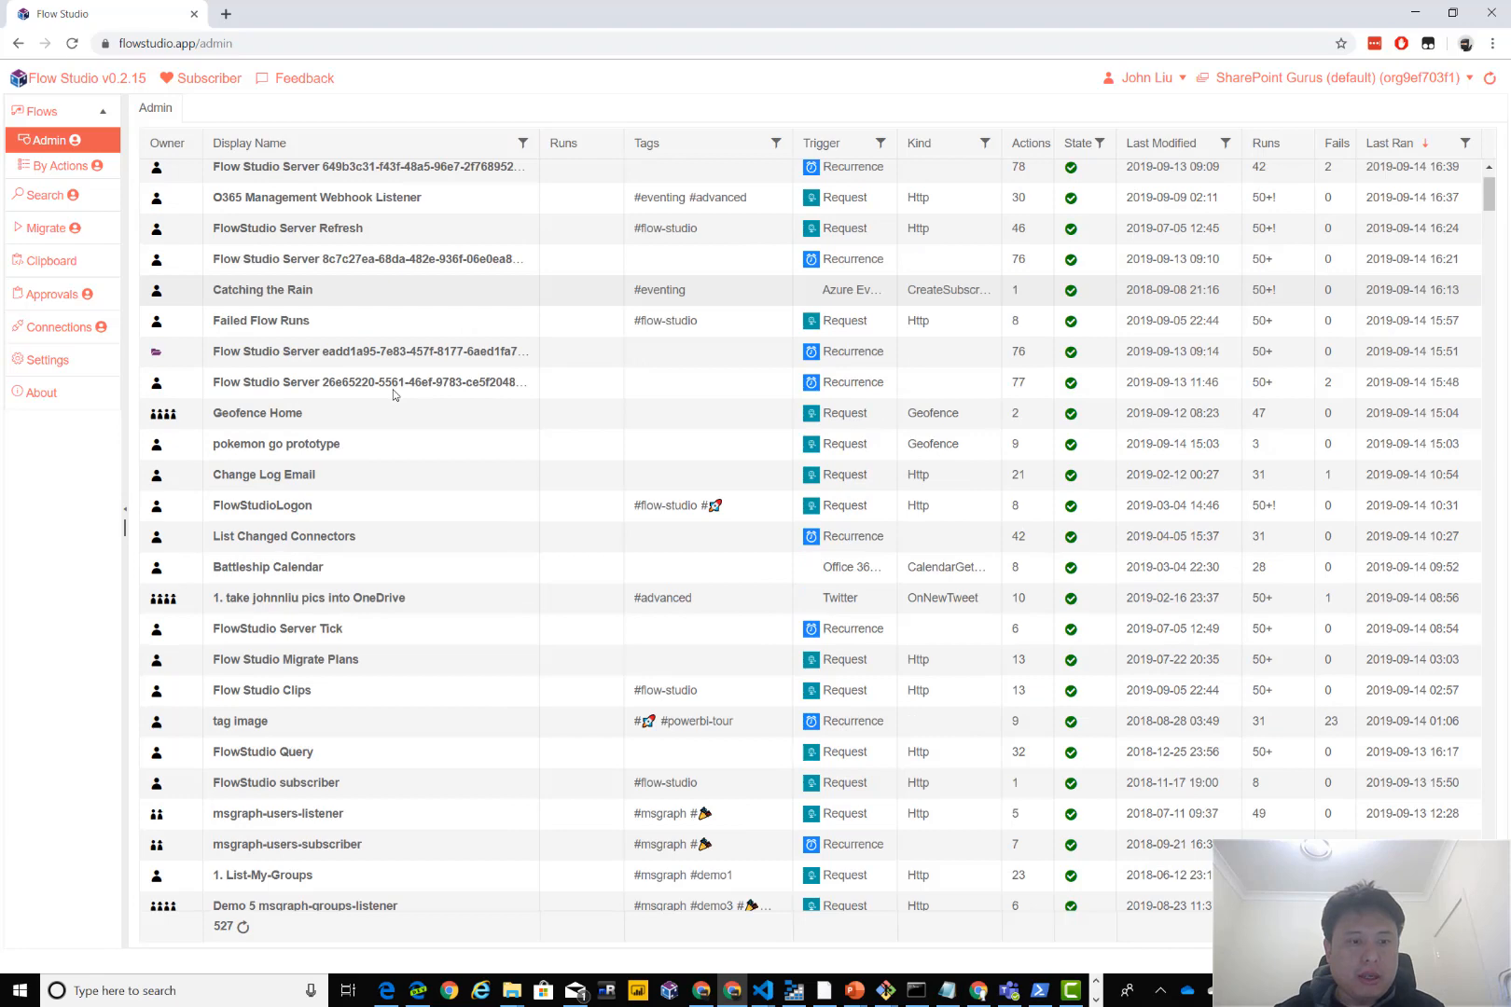
{"action": "scroll", "coordinate": [396, 396], "scroll_direction": "down", "scroll_amount": 5}
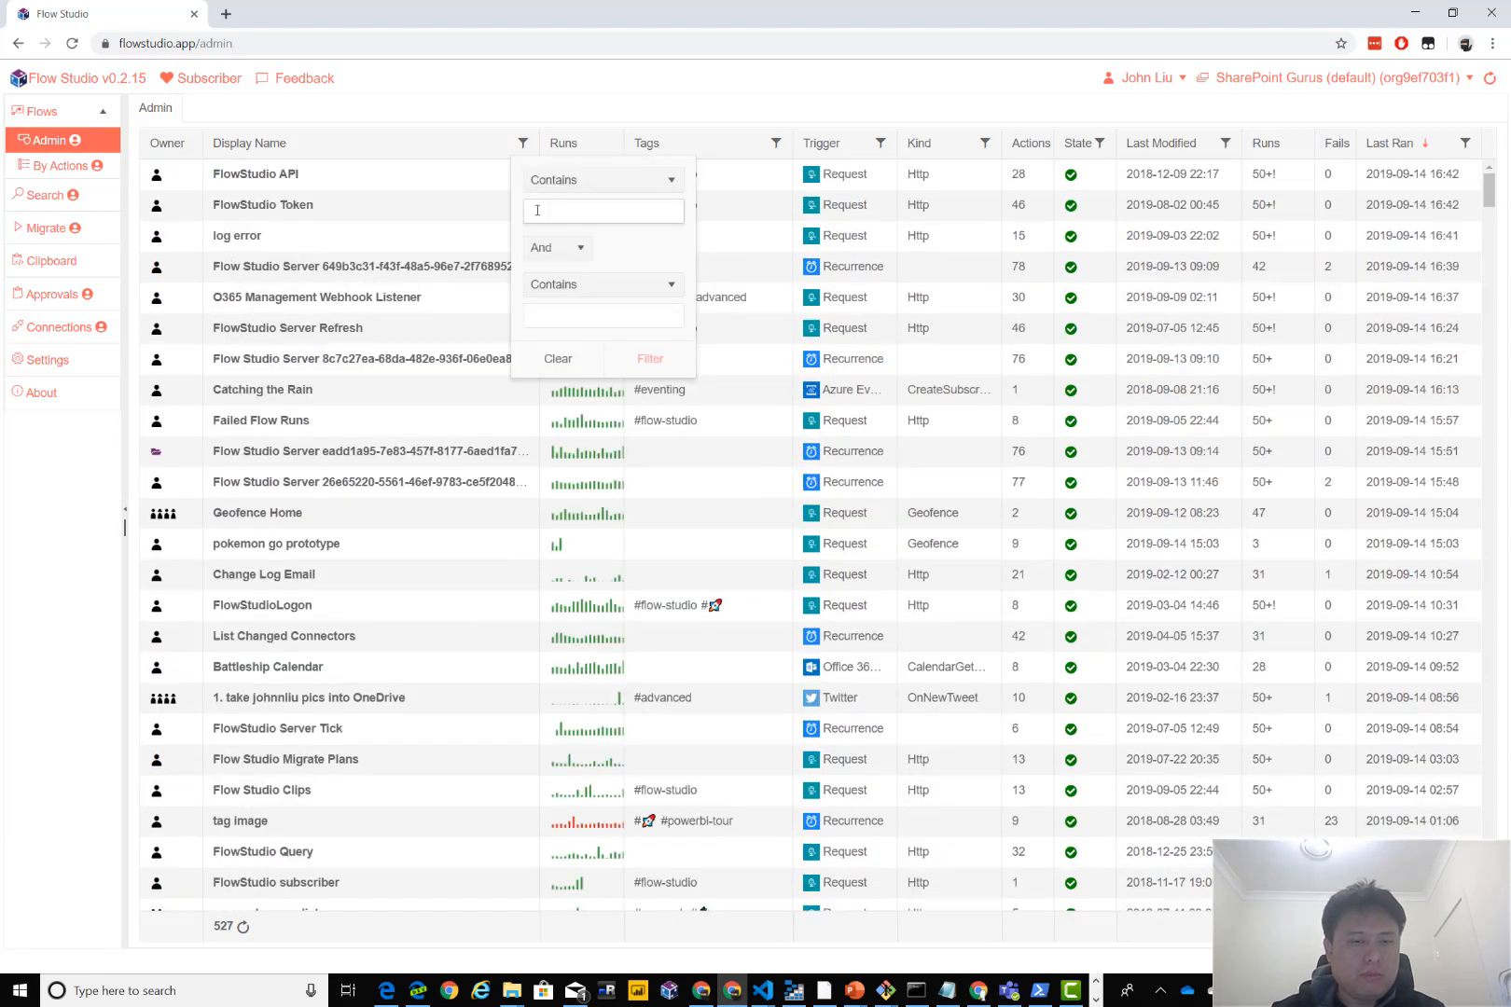
{"action": "type", "text": "business"}
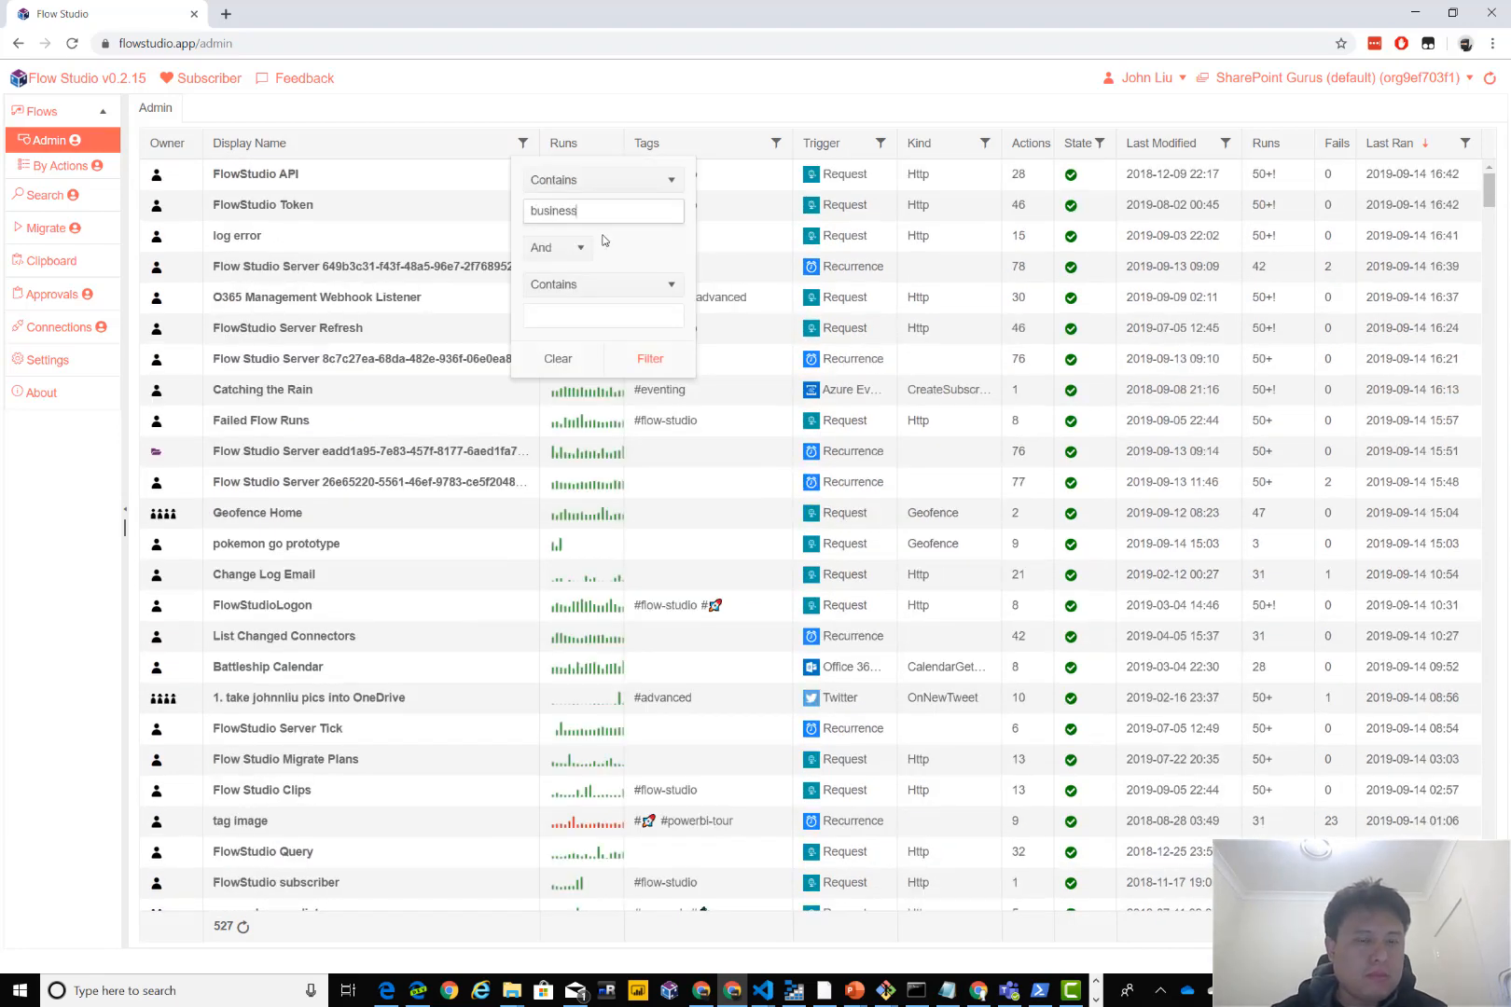
{"action": "key", "text": "Return"}
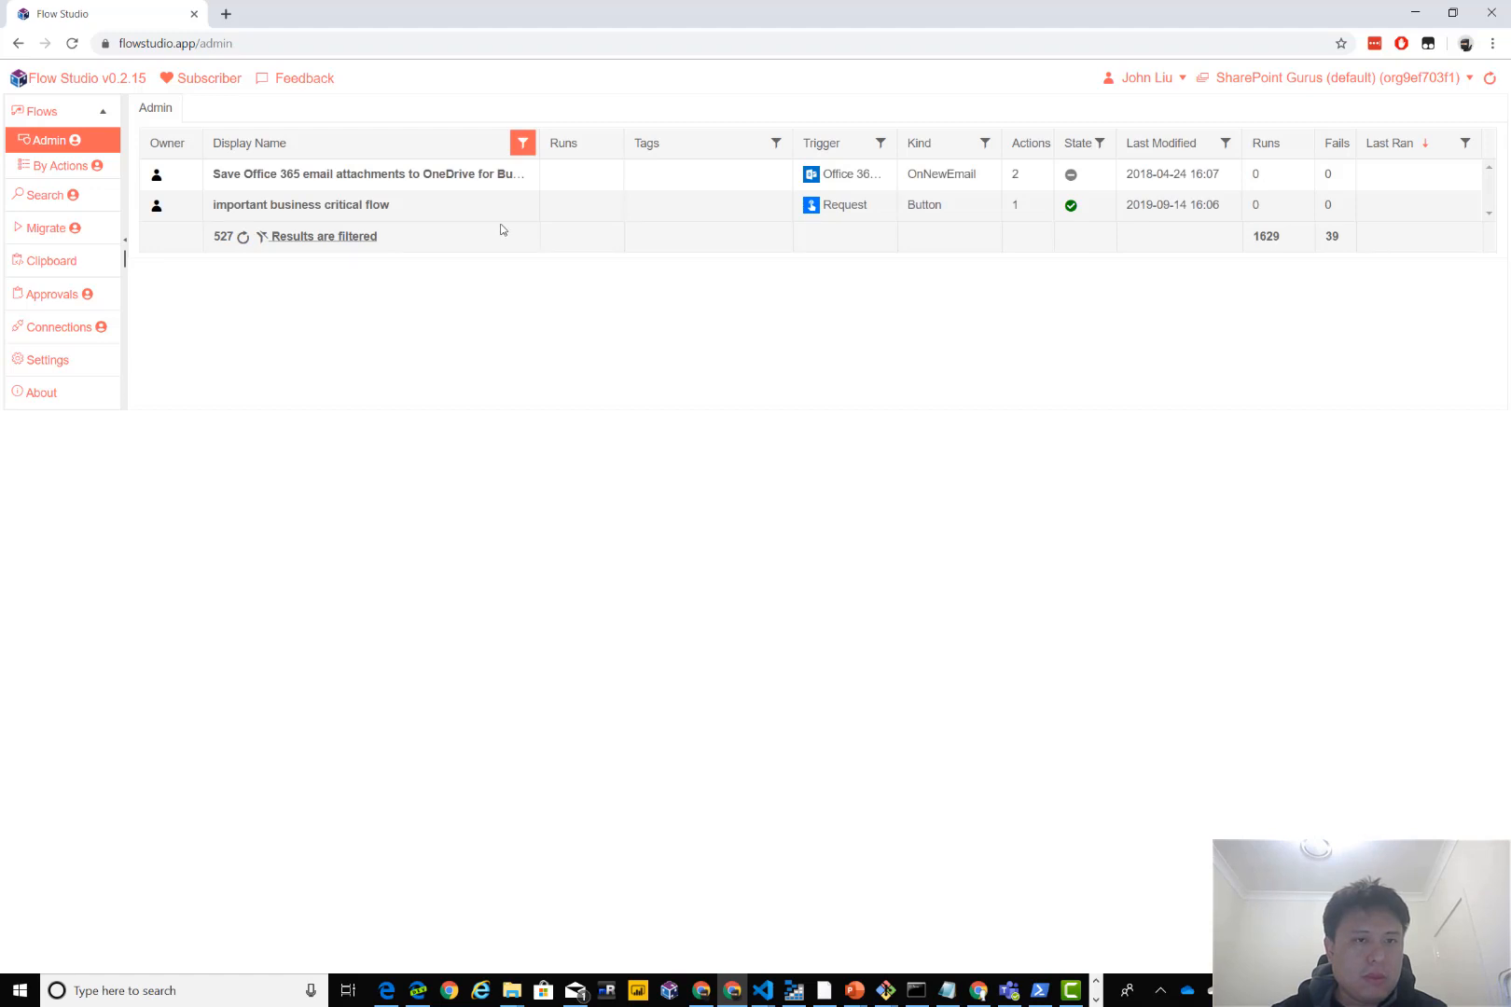
Grant the admin ownership of the "important business critical flow".
{"action": "right_click", "coordinate": [418, 212]}
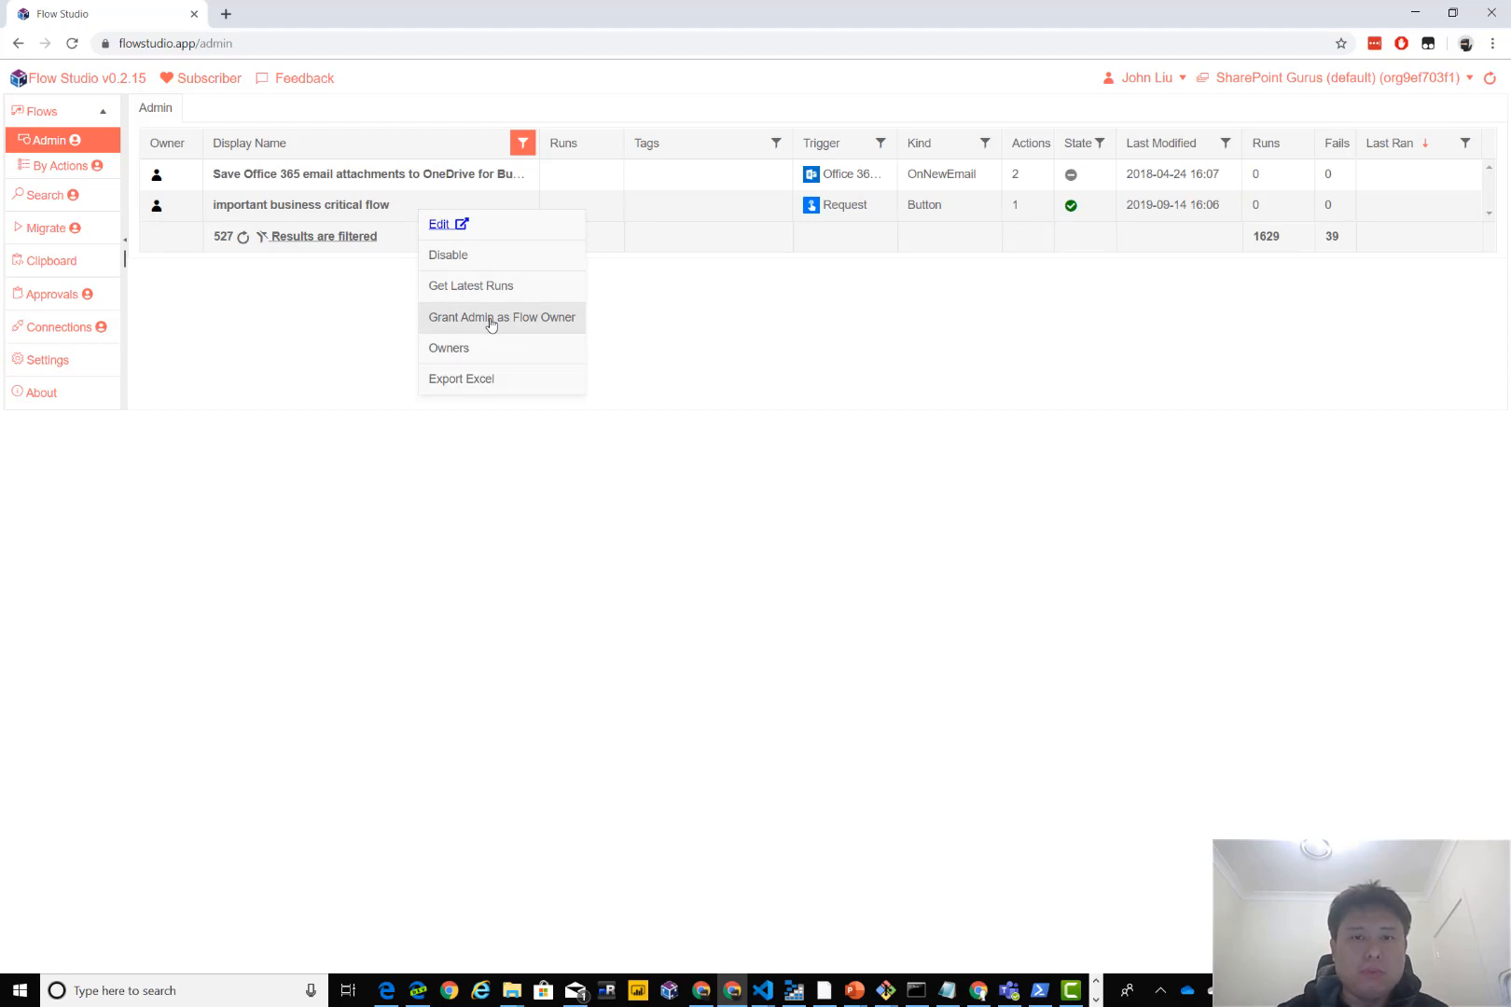
{"action": "left_click", "coordinate": [442, 317]}
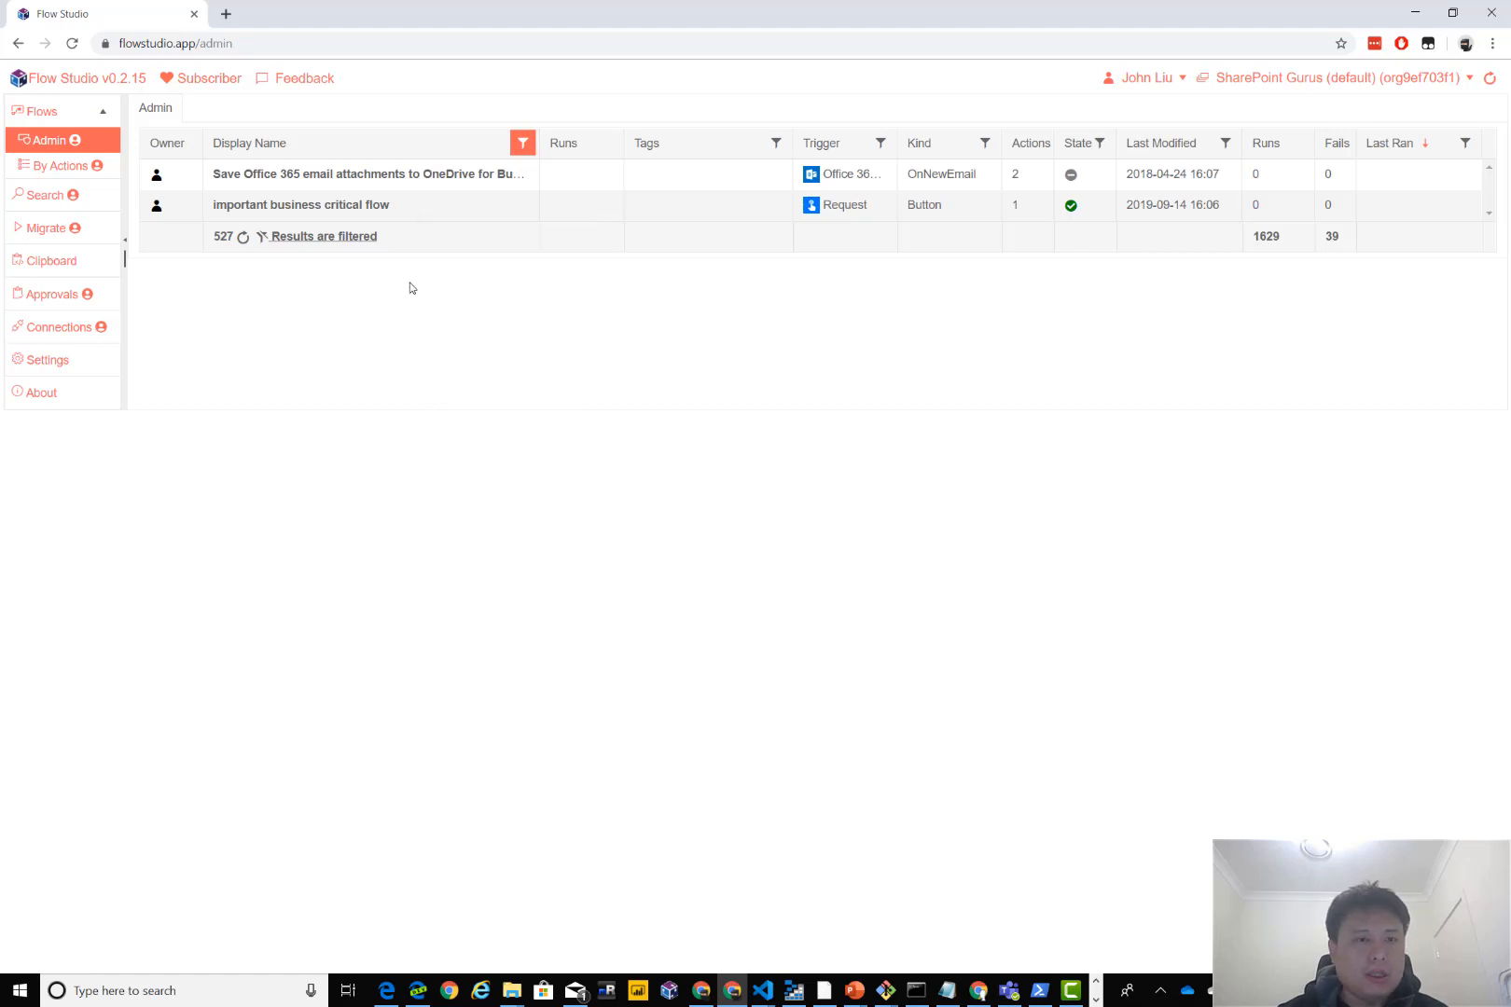
{"action": "mouse_move", "coordinate": [161, 213]}
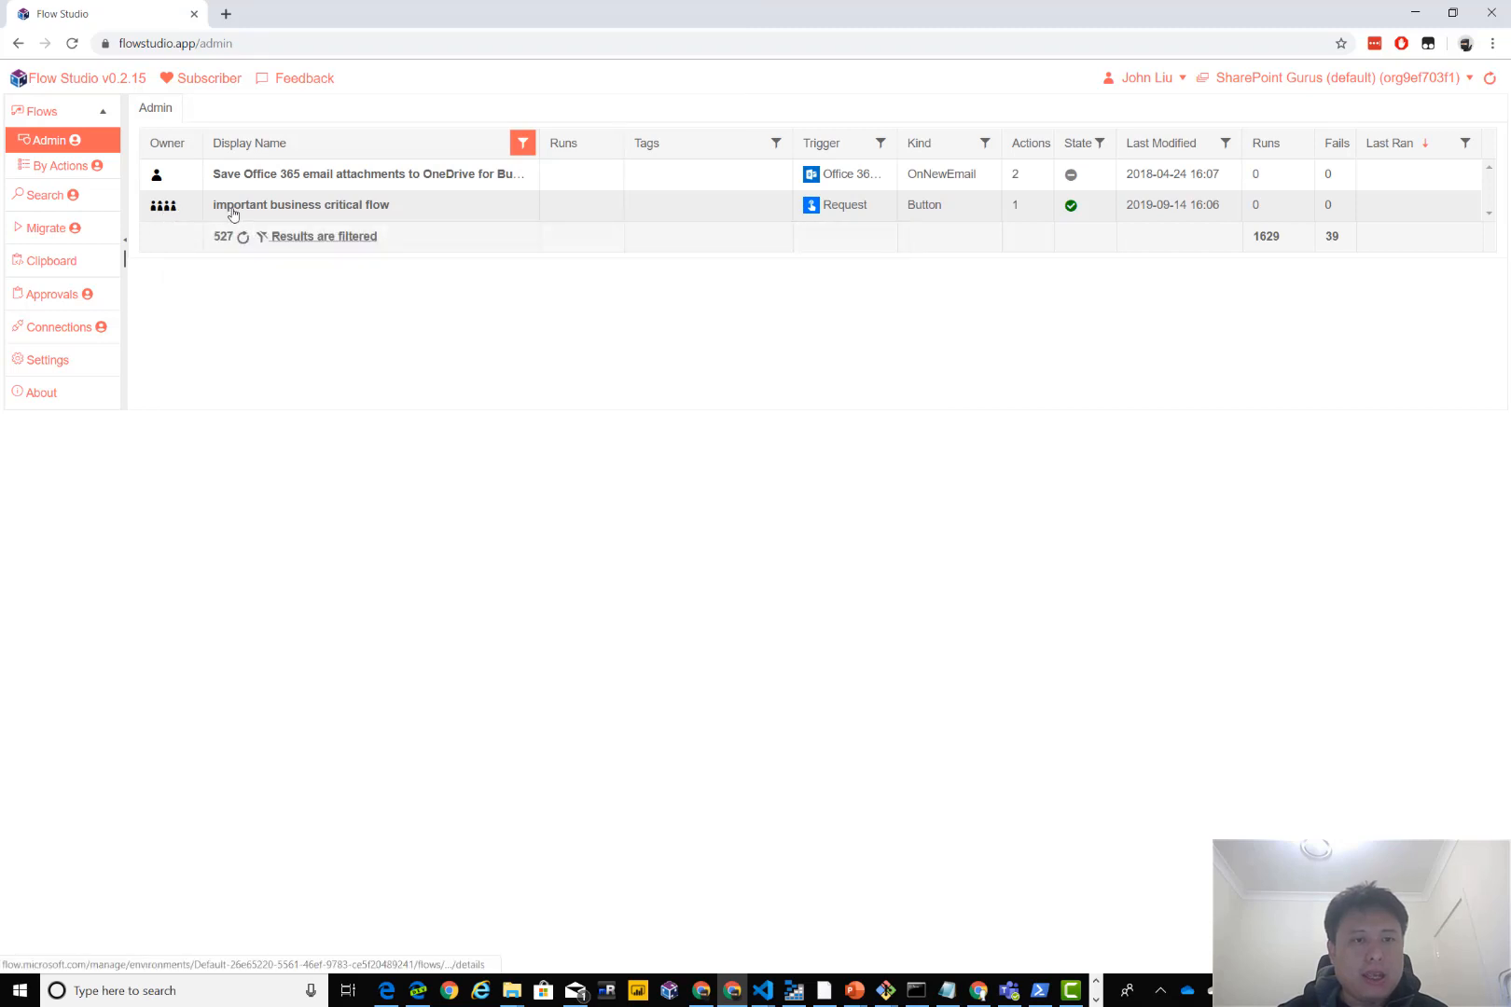
Open the "important business critical flow" and check which connections its Get items action offers and uses, returning to the flow's details page.
{"action": "left_click", "coordinate": [308, 207]}
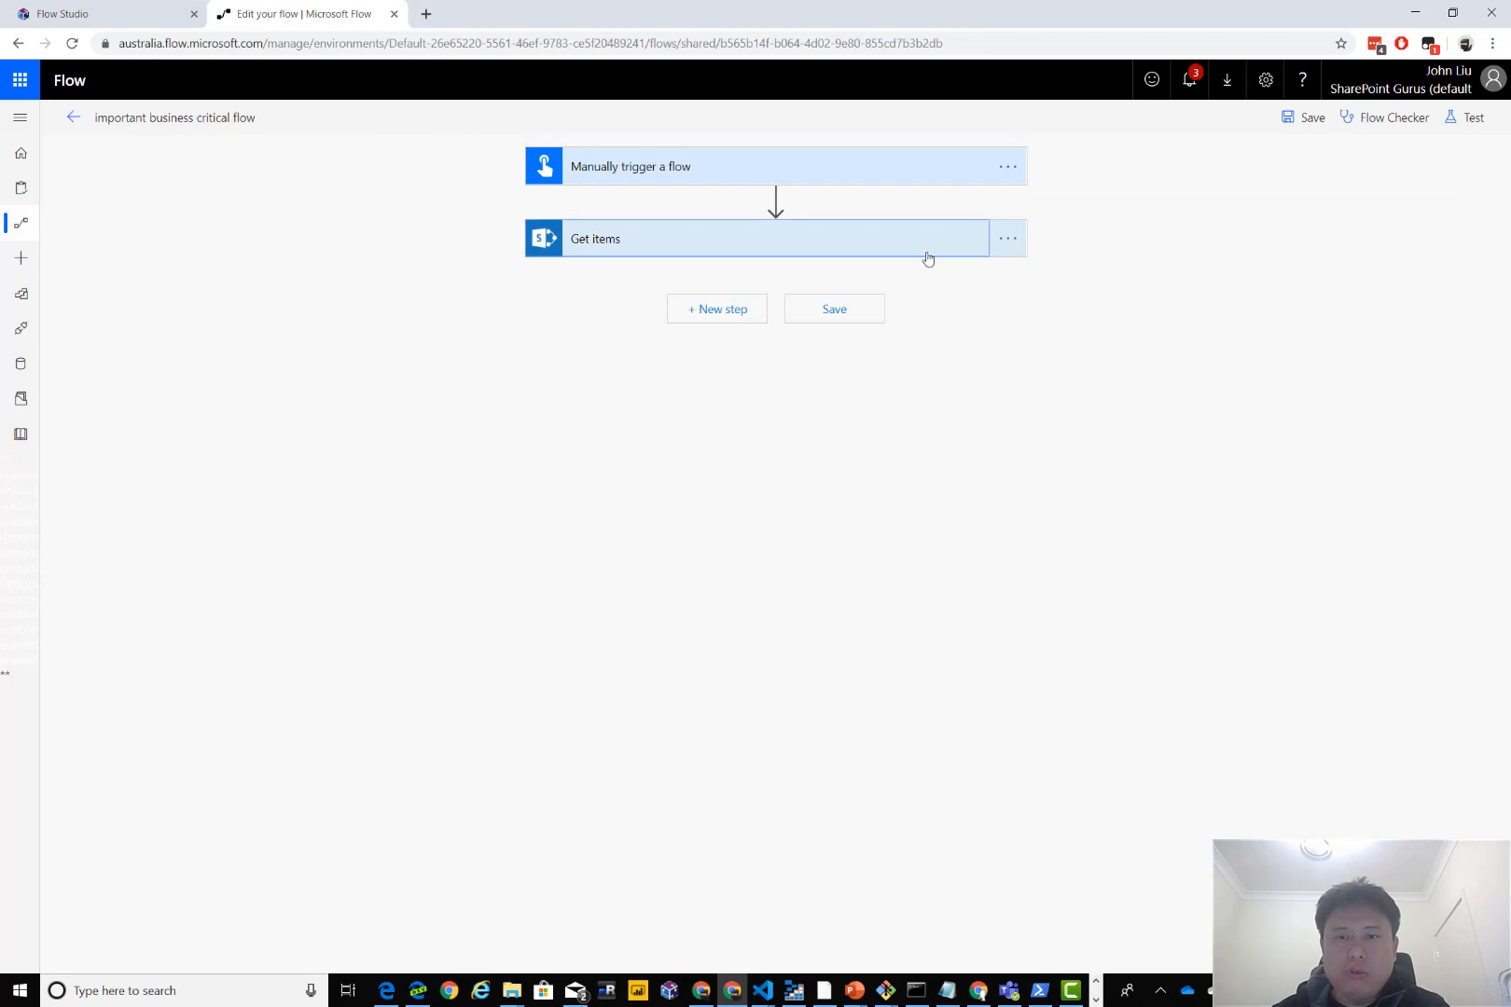
{"action": "left_click", "coordinate": [821, 252]}
{"action": "left_click", "coordinate": [1006, 240]}
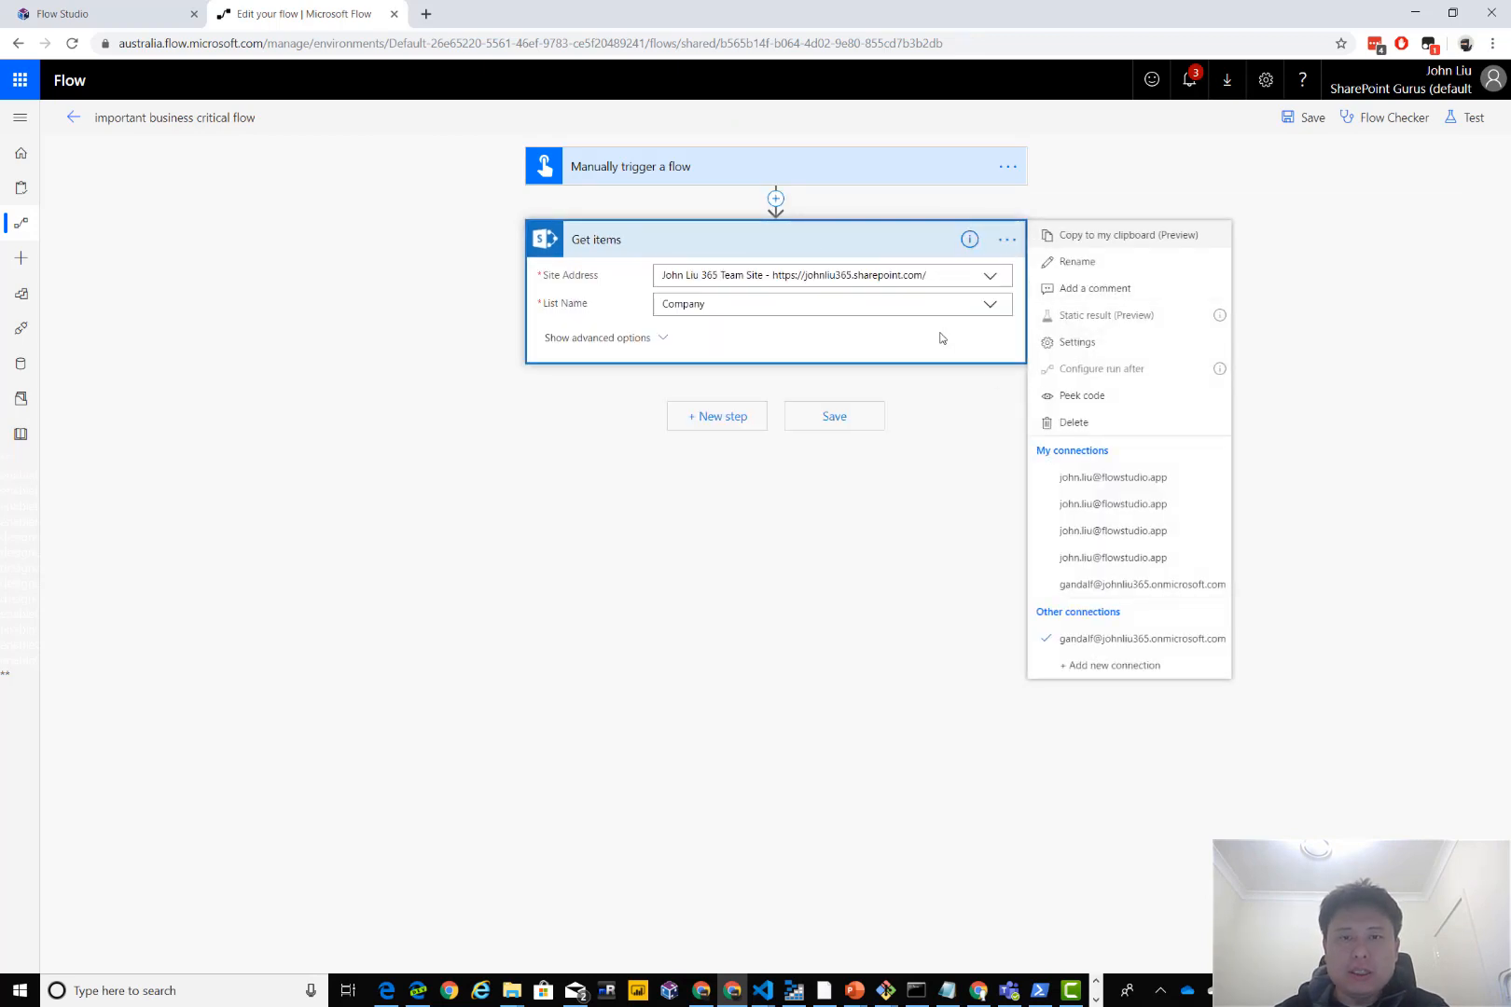
{"action": "left_click", "coordinate": [880, 250]}
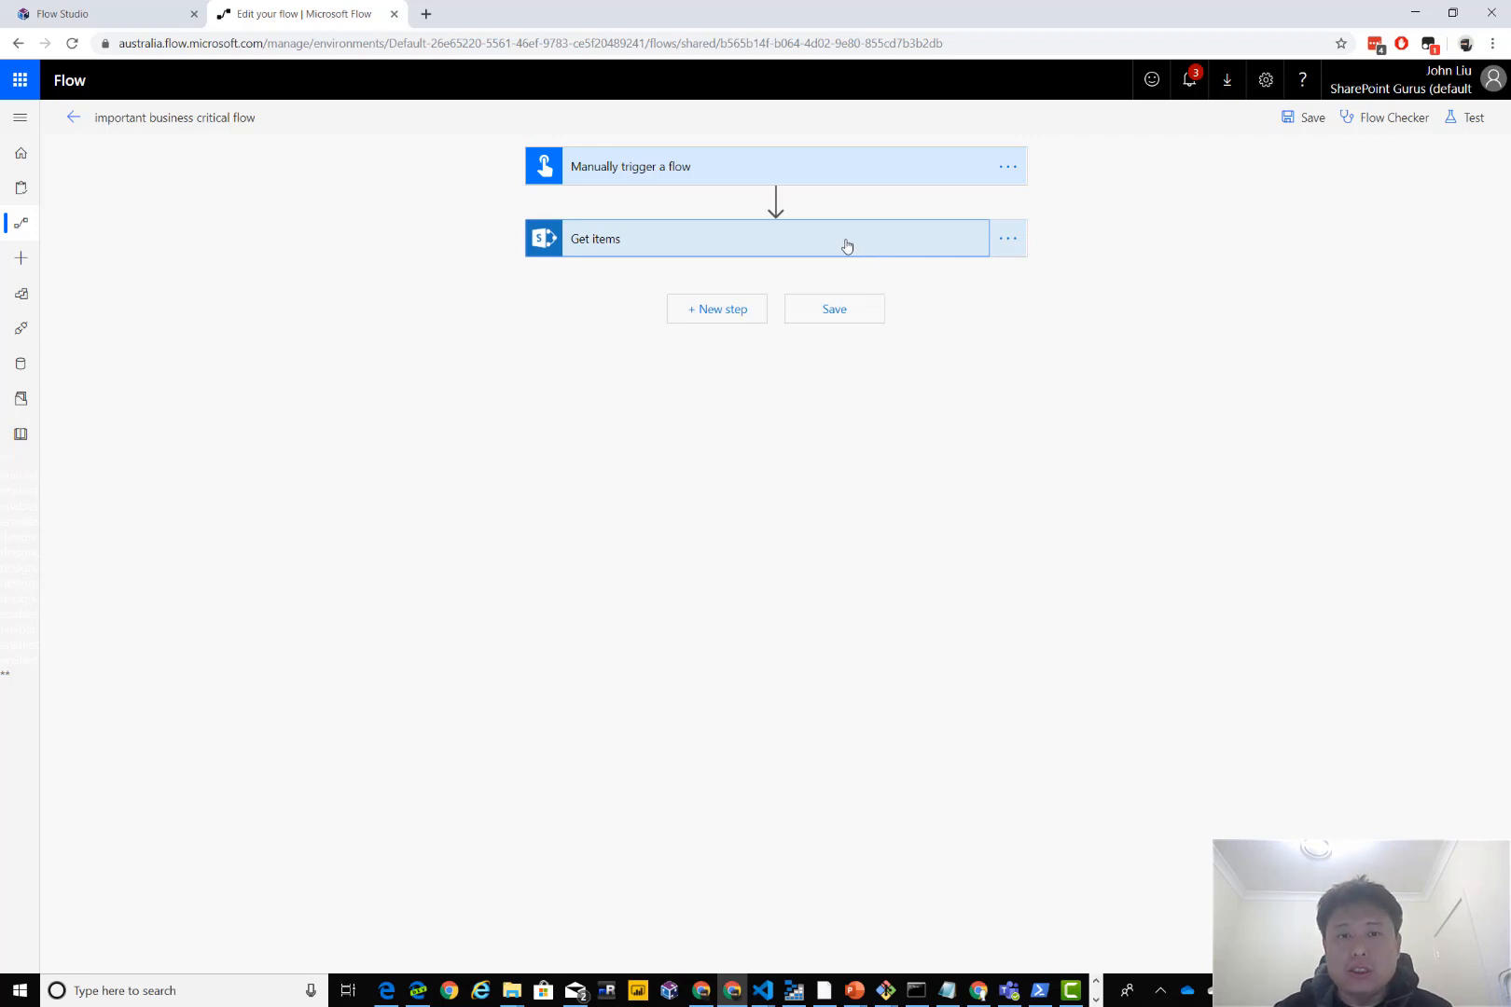
{"action": "left_click", "coordinate": [71, 120]}
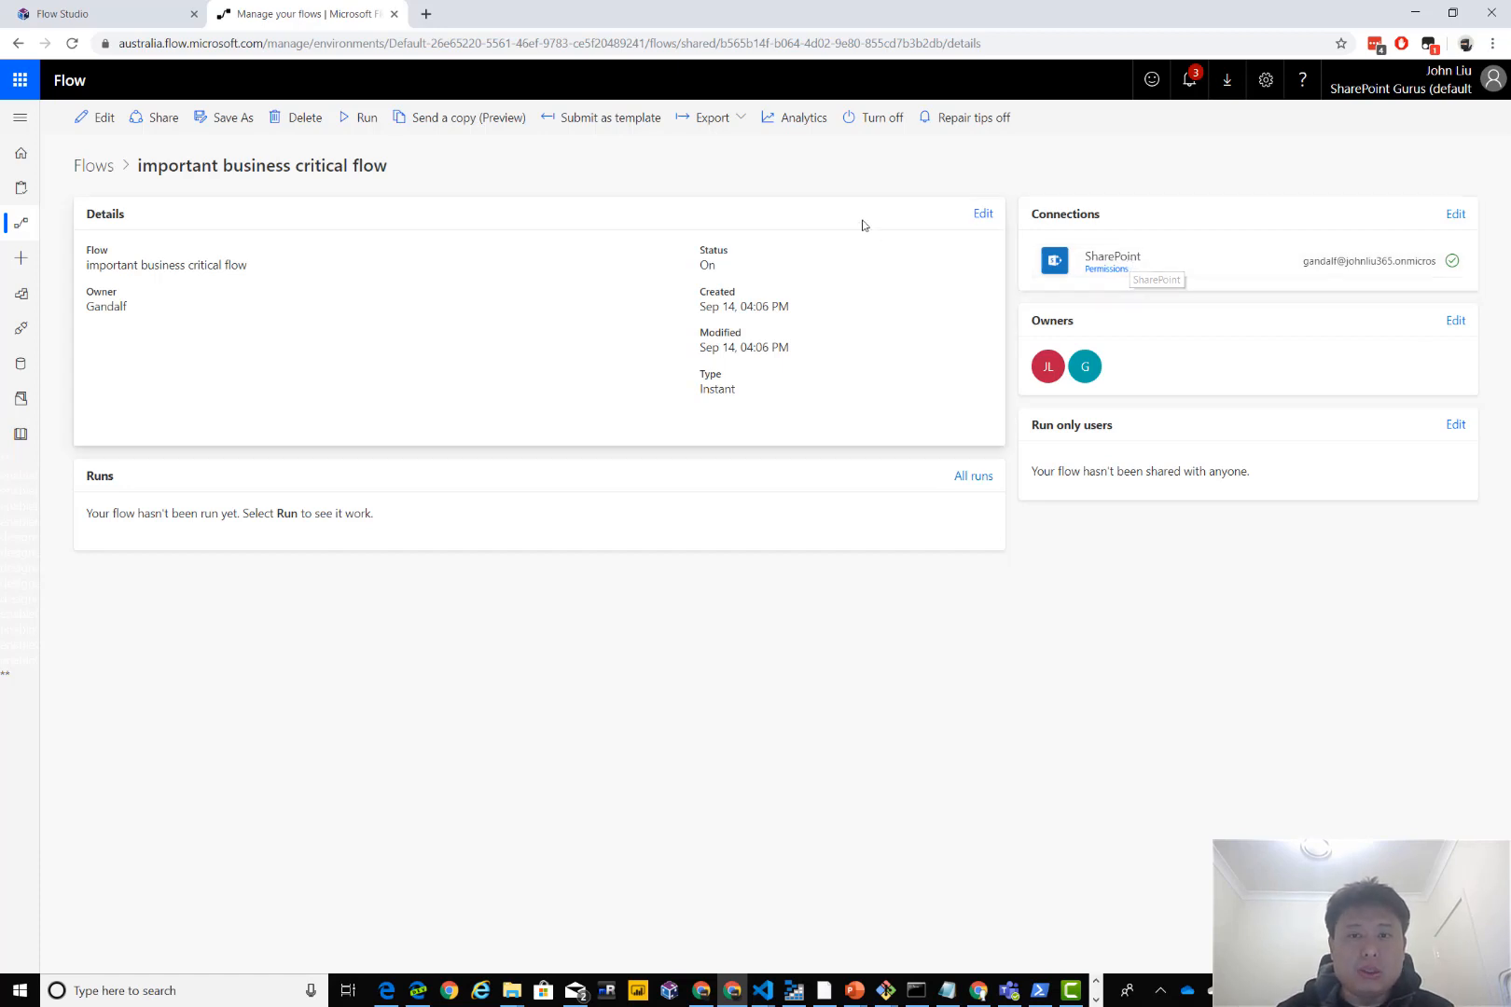
Switch back to Flow Studio and create and save a new migration plan named "Bye Gandalf".
{"action": "left_click", "coordinate": [137, 5]}
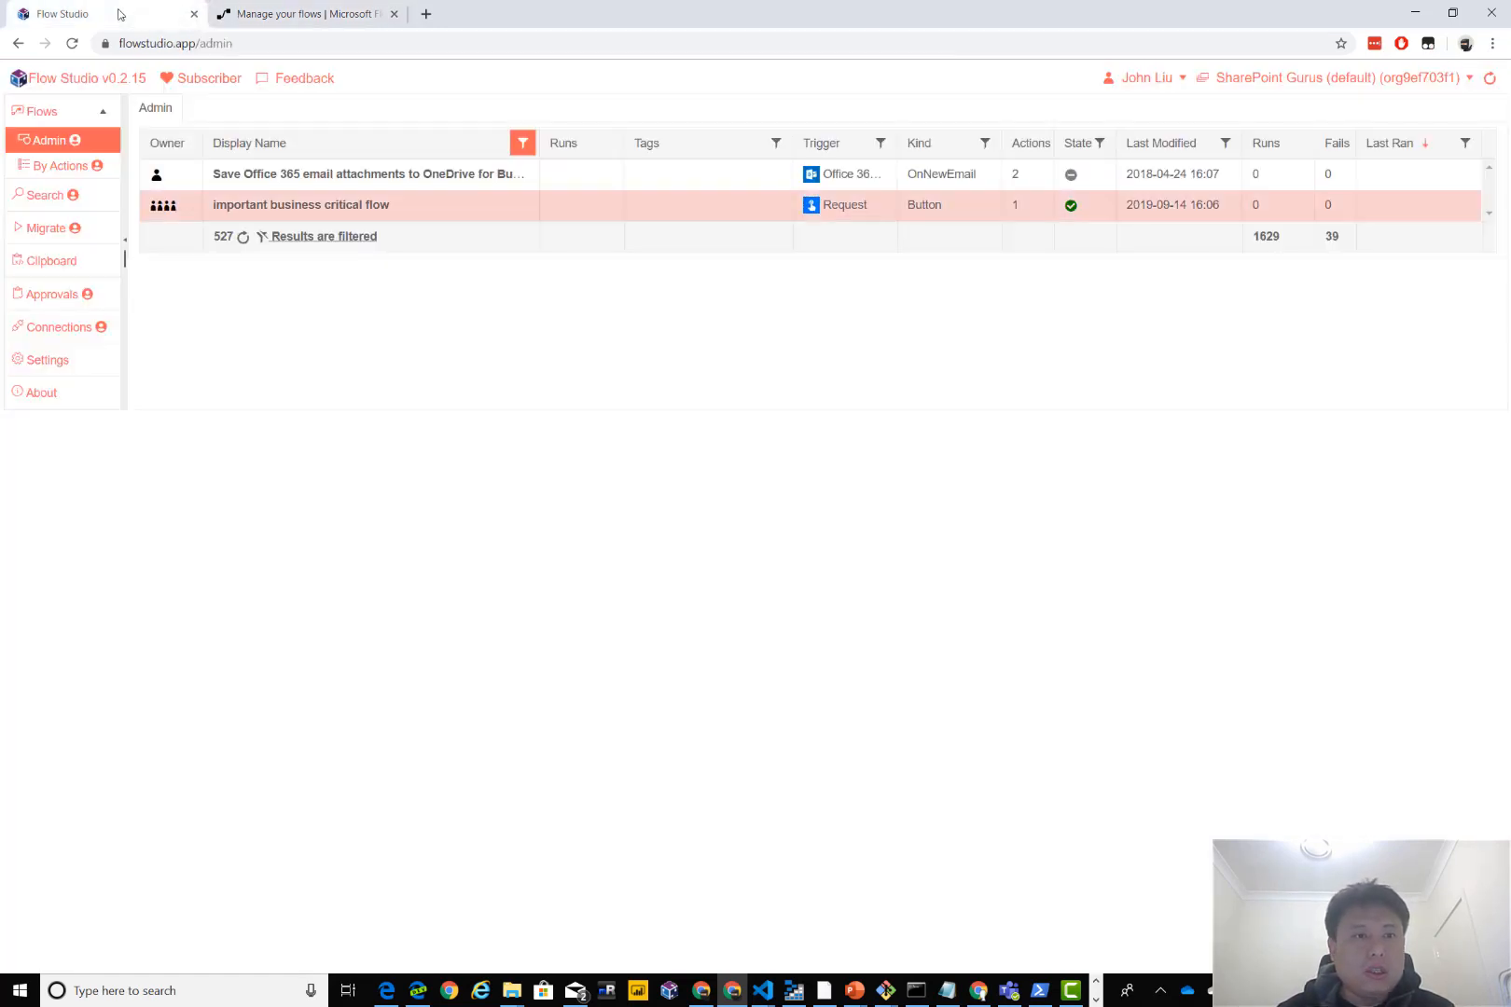
{"action": "left_click", "coordinate": [37, 229]}
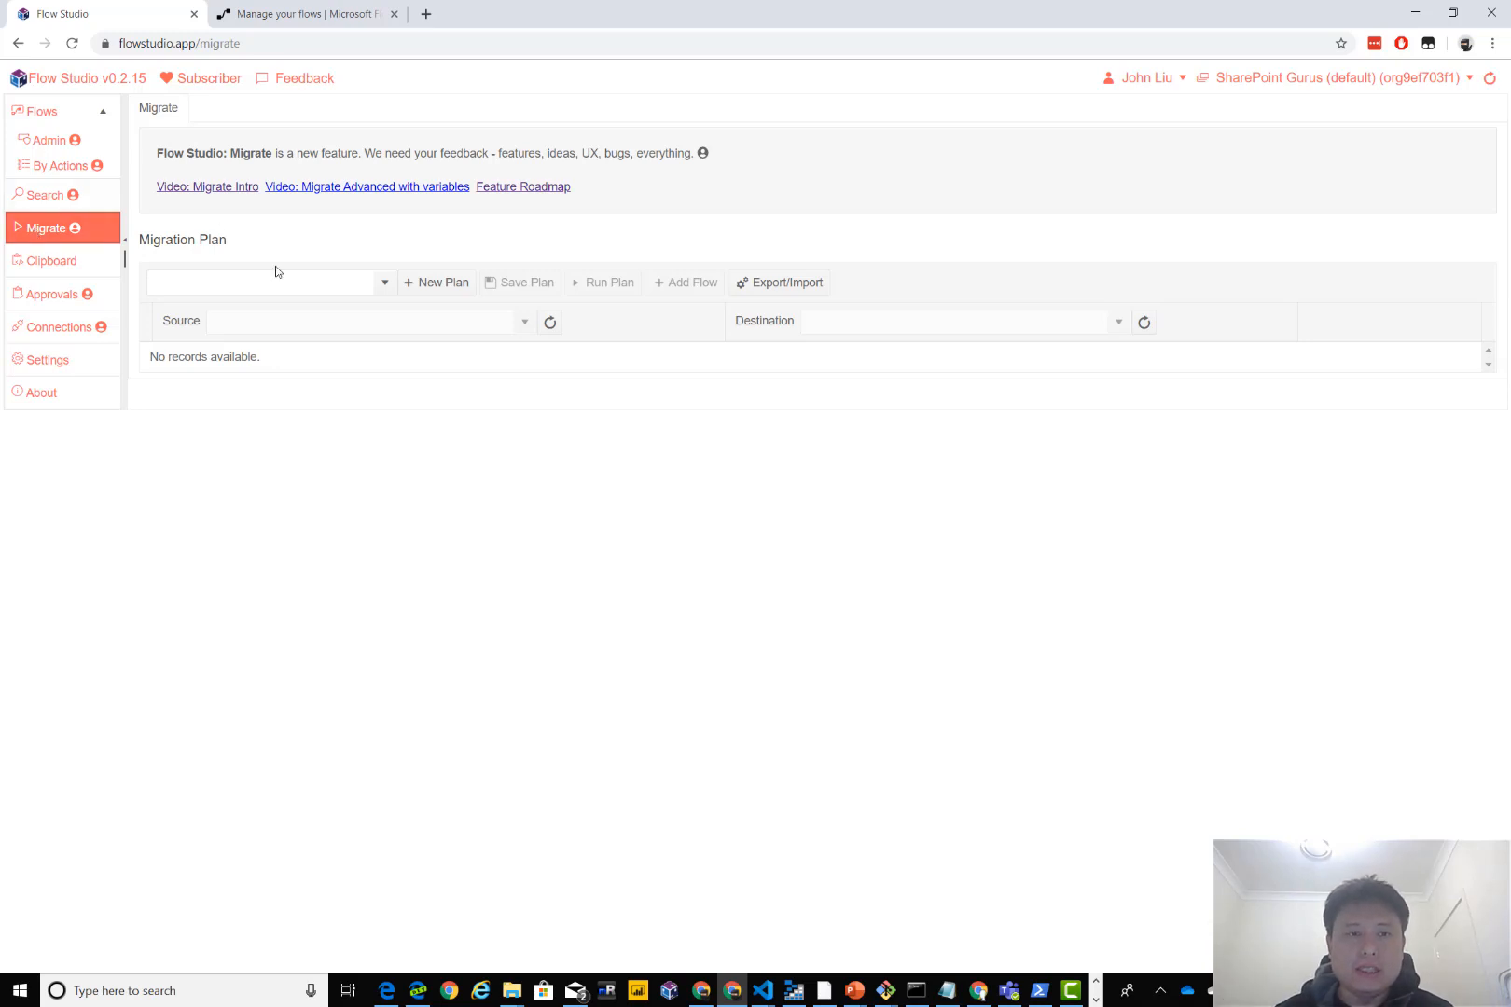
{"action": "left_click", "coordinate": [361, 286]}
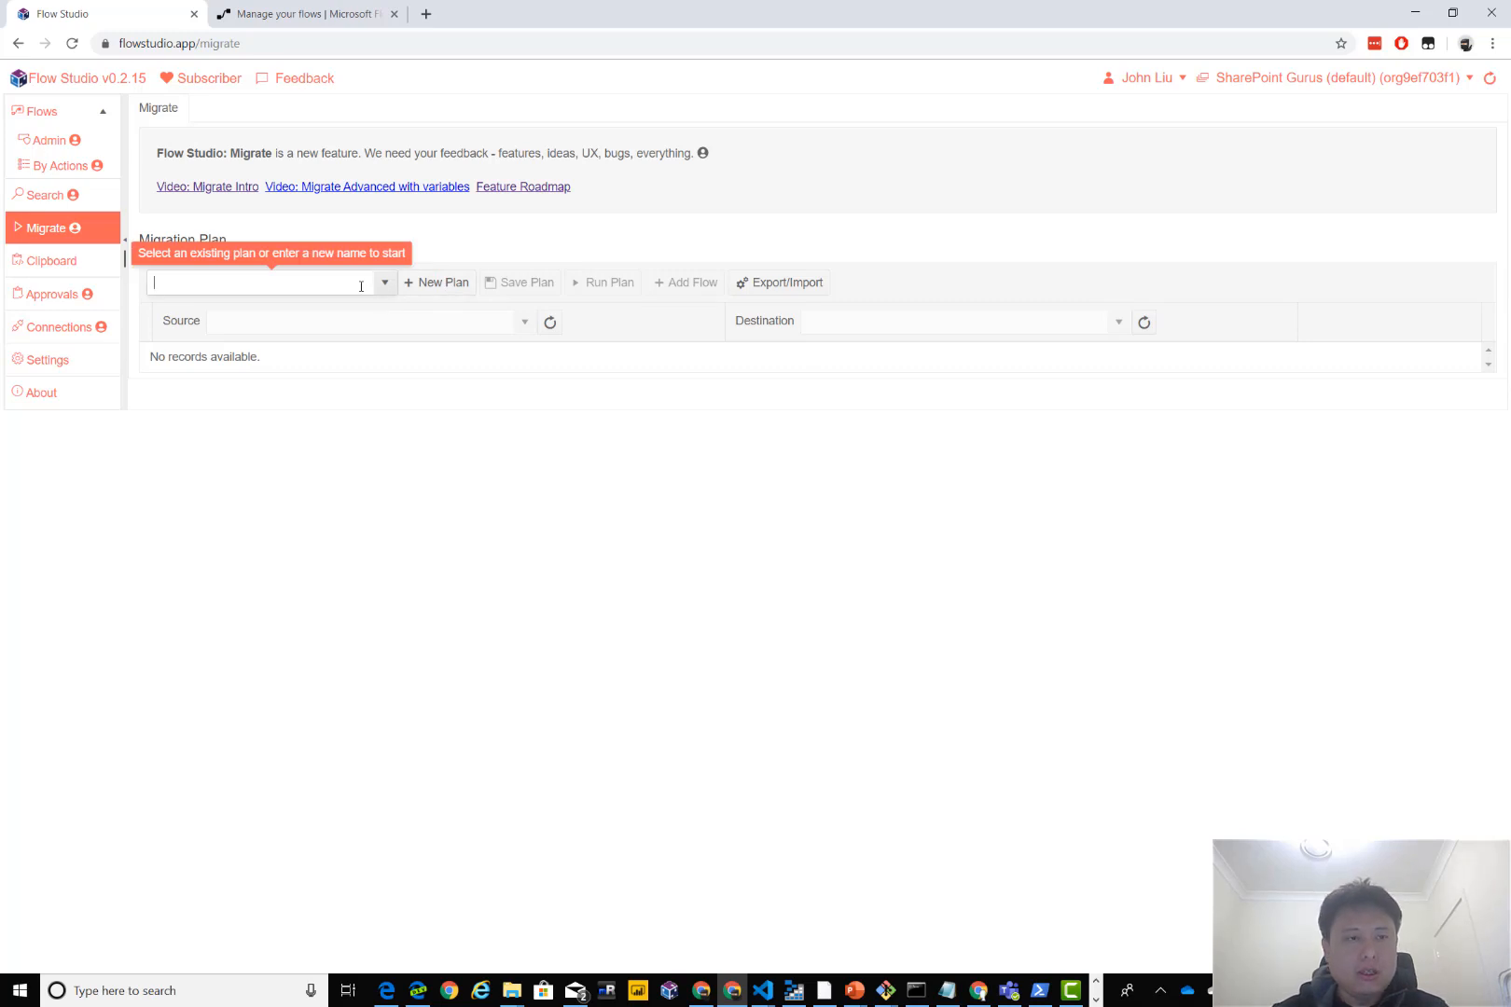
{"action": "type", "text": "Bye Gandalf"}
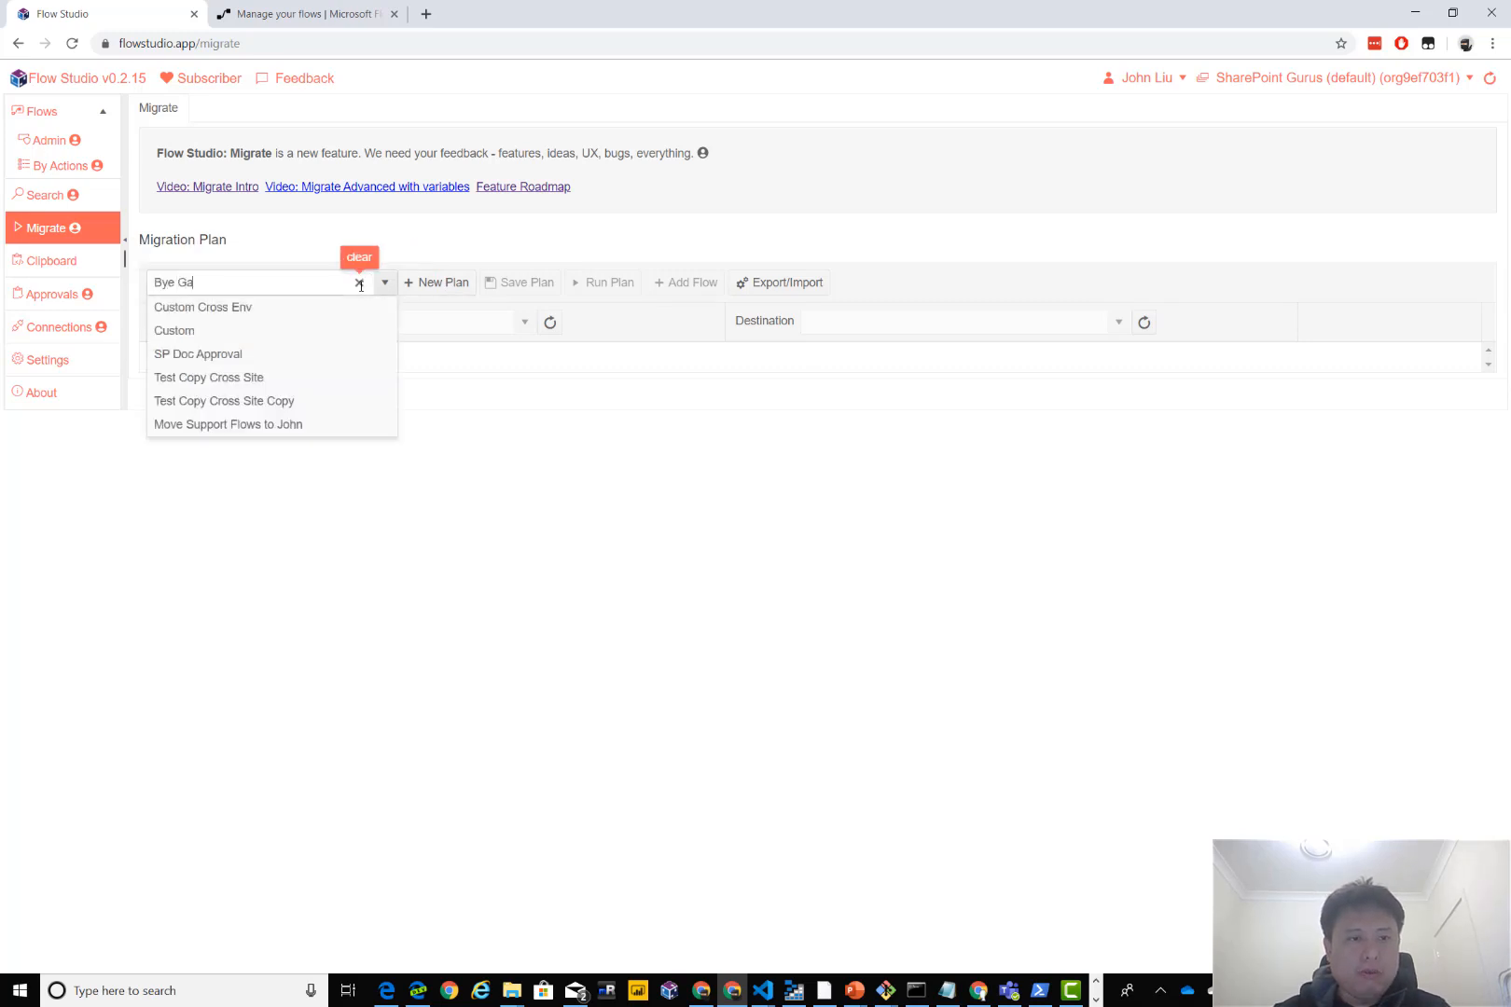
{"action": "left_click", "coordinate": [451, 292]}
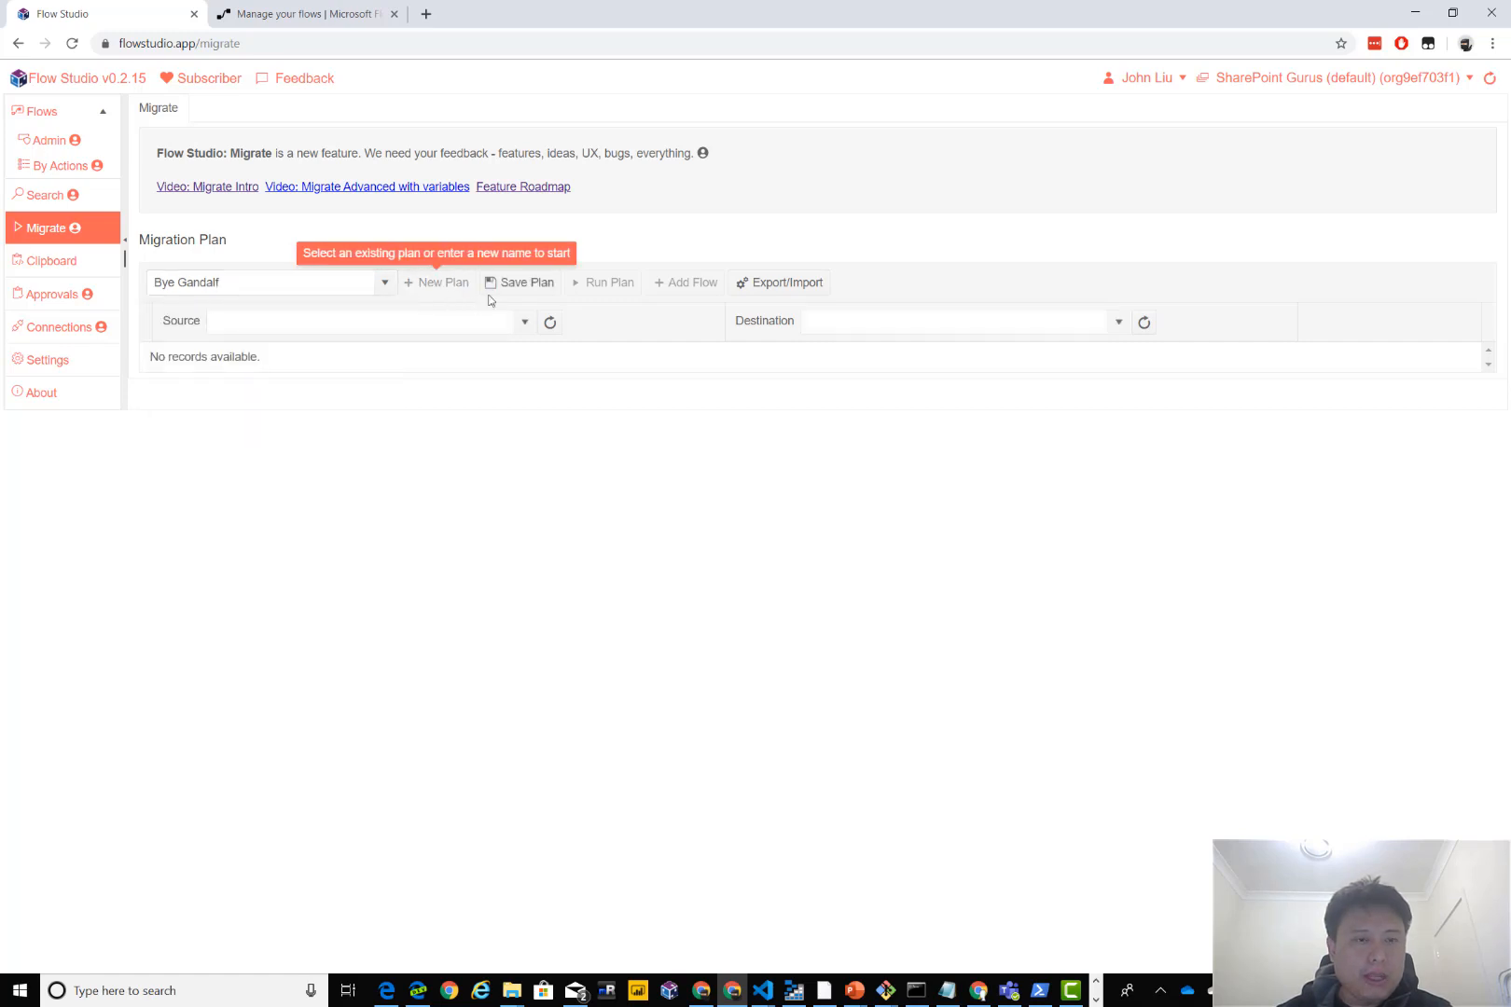
{"action": "left_click", "coordinate": [493, 295]}
Set both the source and destination environments to SharePoint Gurus (default) (org9ef703f1) and save the migration plan.
{"action": "left_click", "coordinate": [522, 325]}
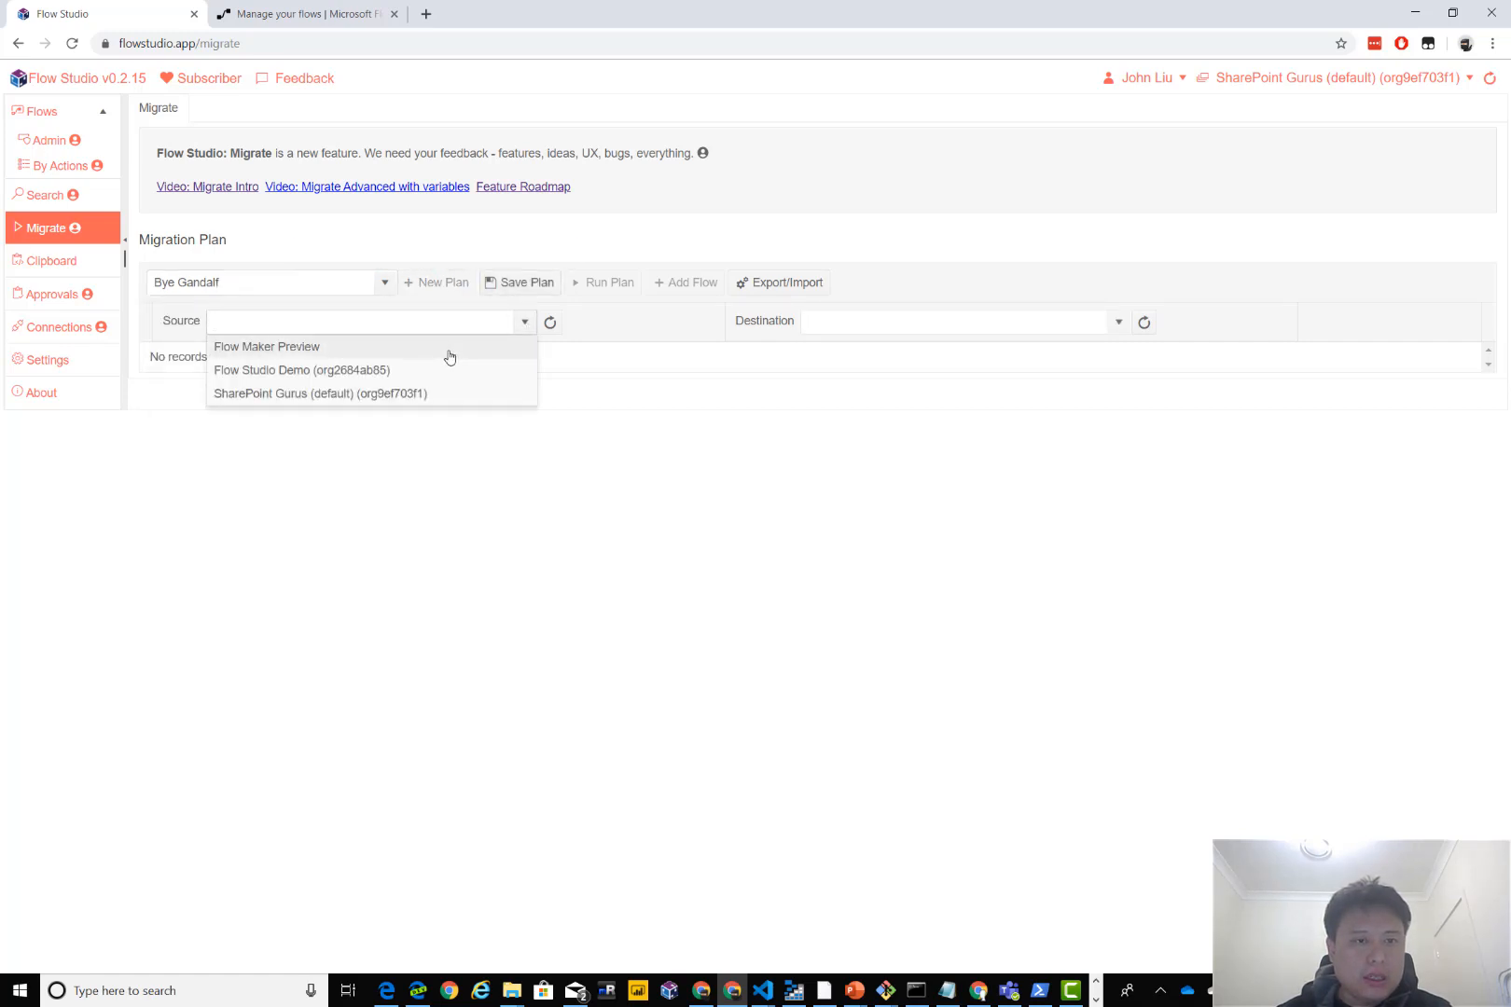
{"action": "left_click", "coordinate": [441, 403]}
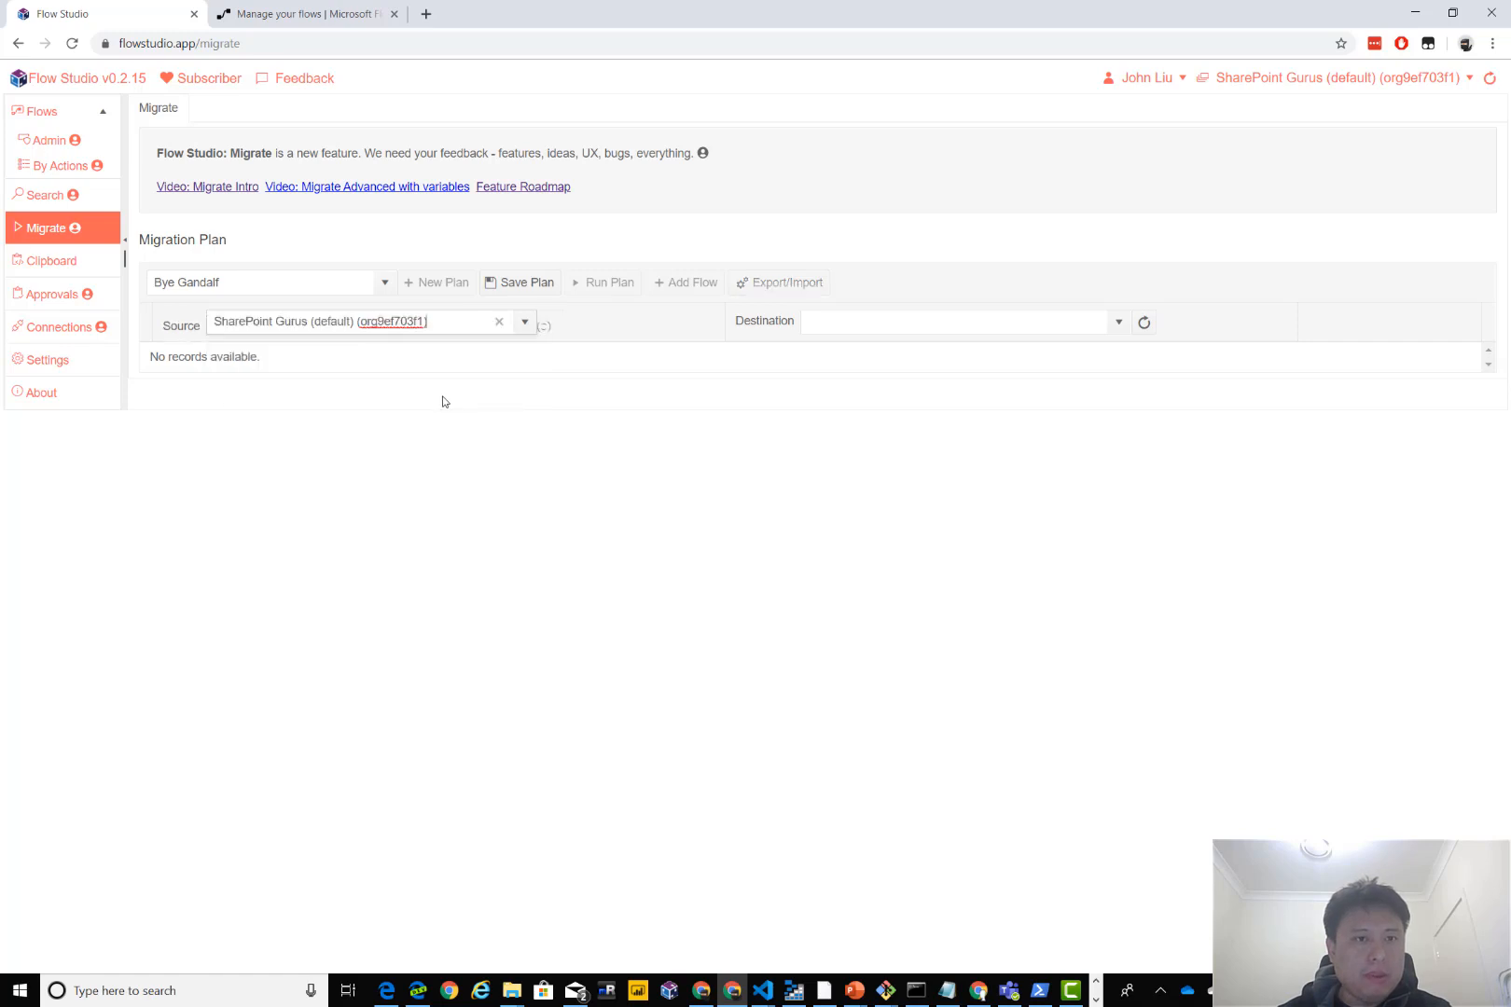
{"action": "left_click", "coordinate": [1117, 323]}
{"action": "left_click", "coordinate": [1016, 401]}
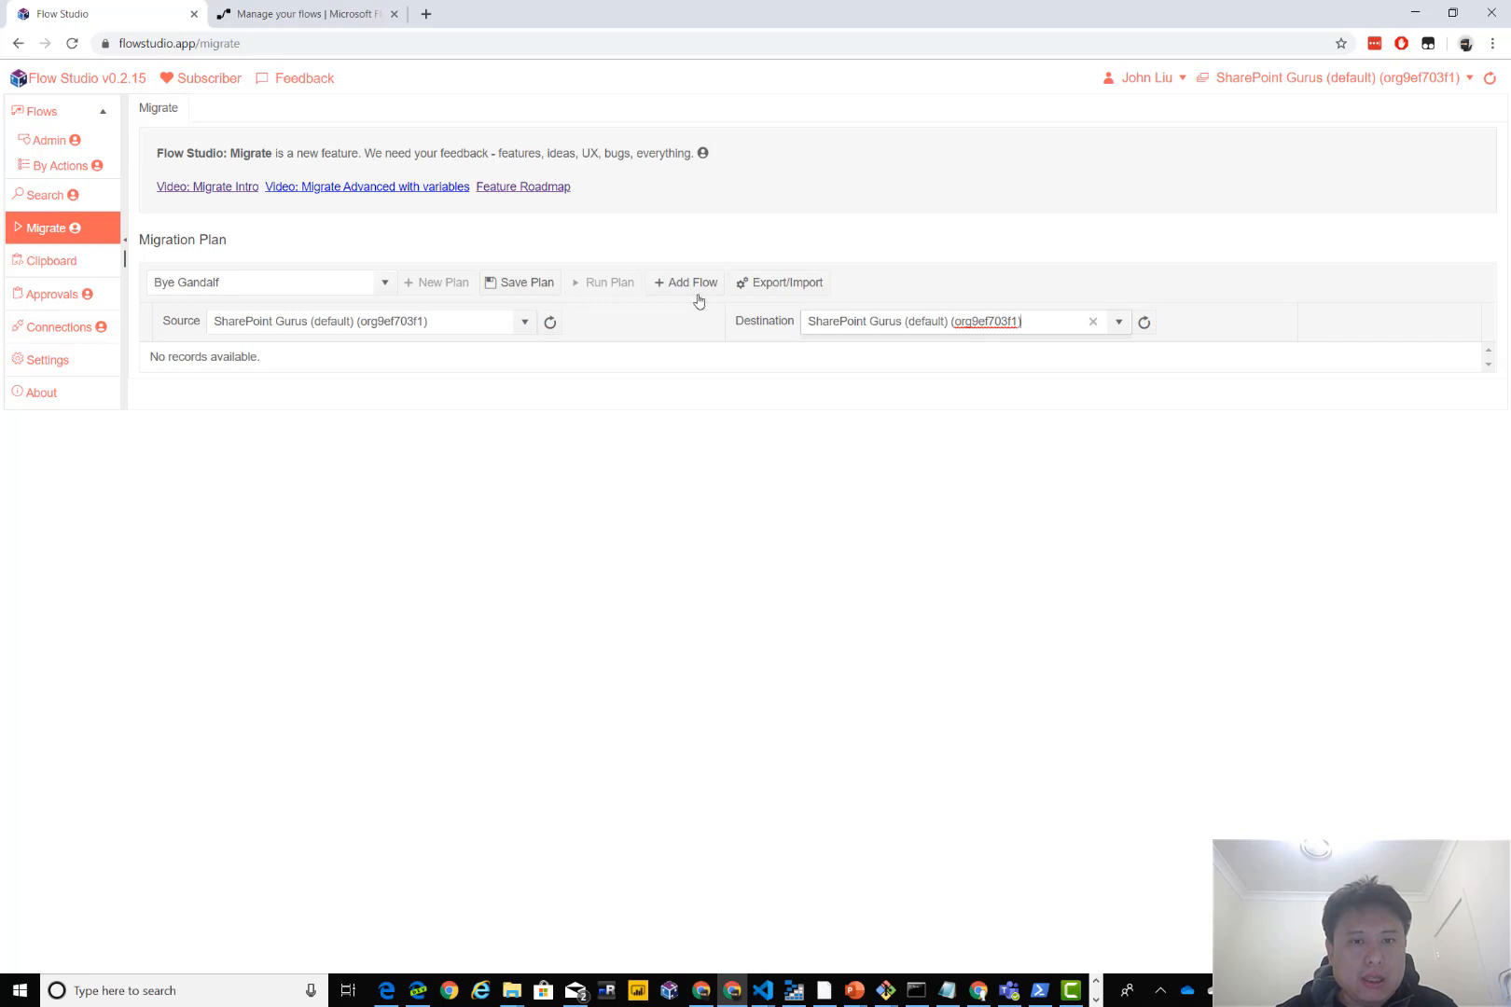
{"action": "left_click", "coordinate": [540, 284]}
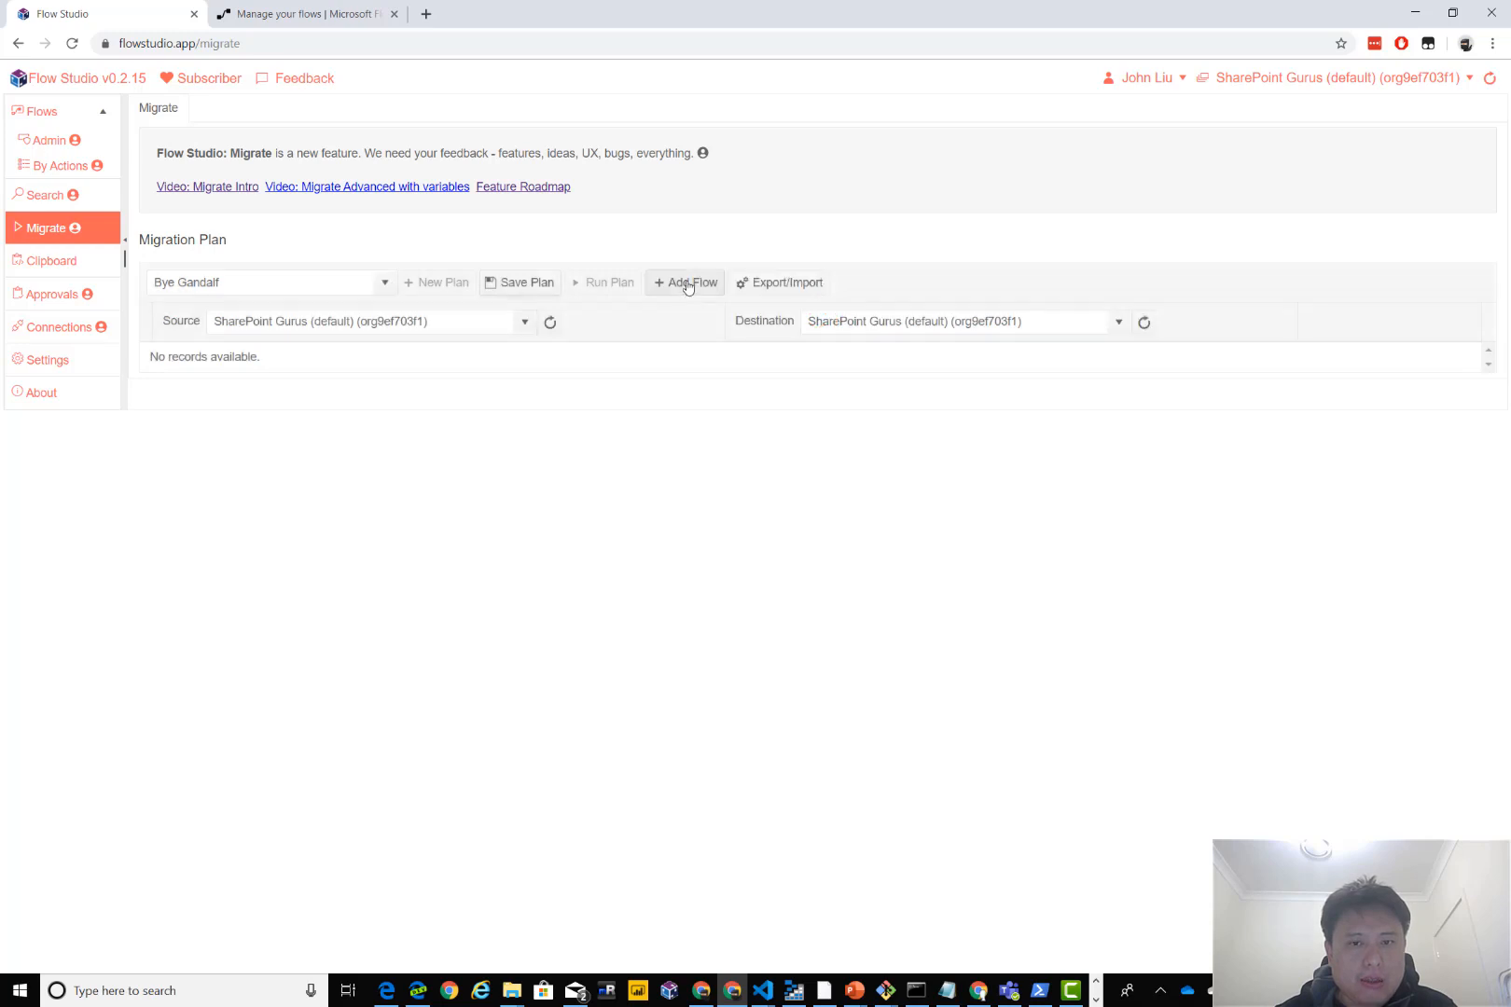
Start a new flow entry in the plan with "important business critical flow" as both source and destination.
{"action": "left_click", "coordinate": [687, 284]}
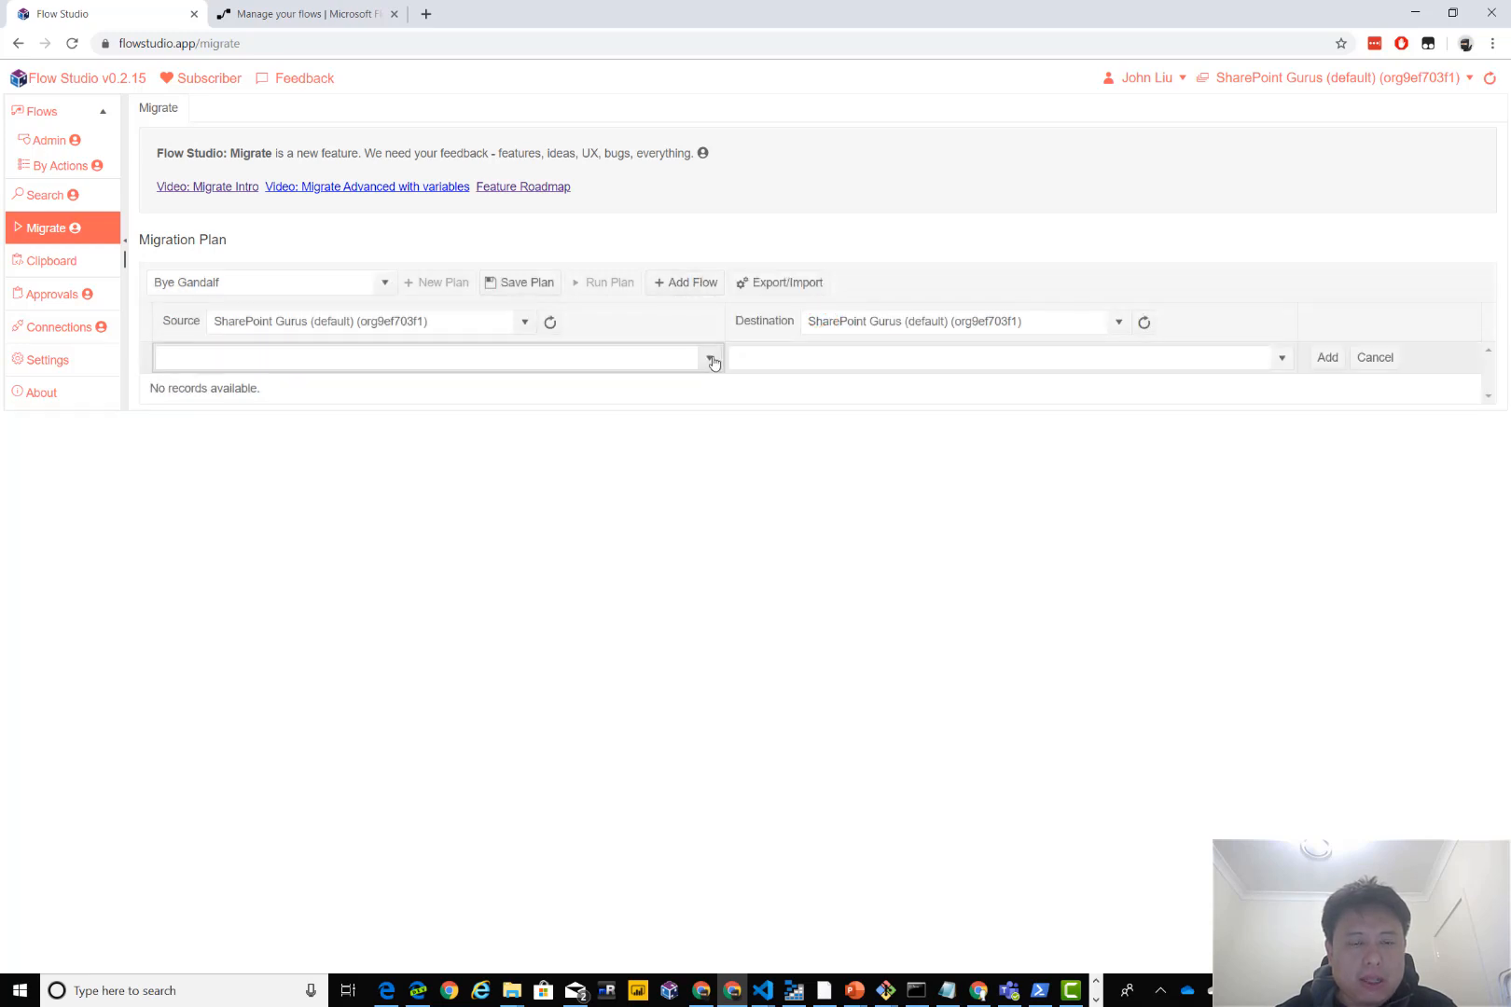
{"action": "left_click", "coordinate": [710, 359]}
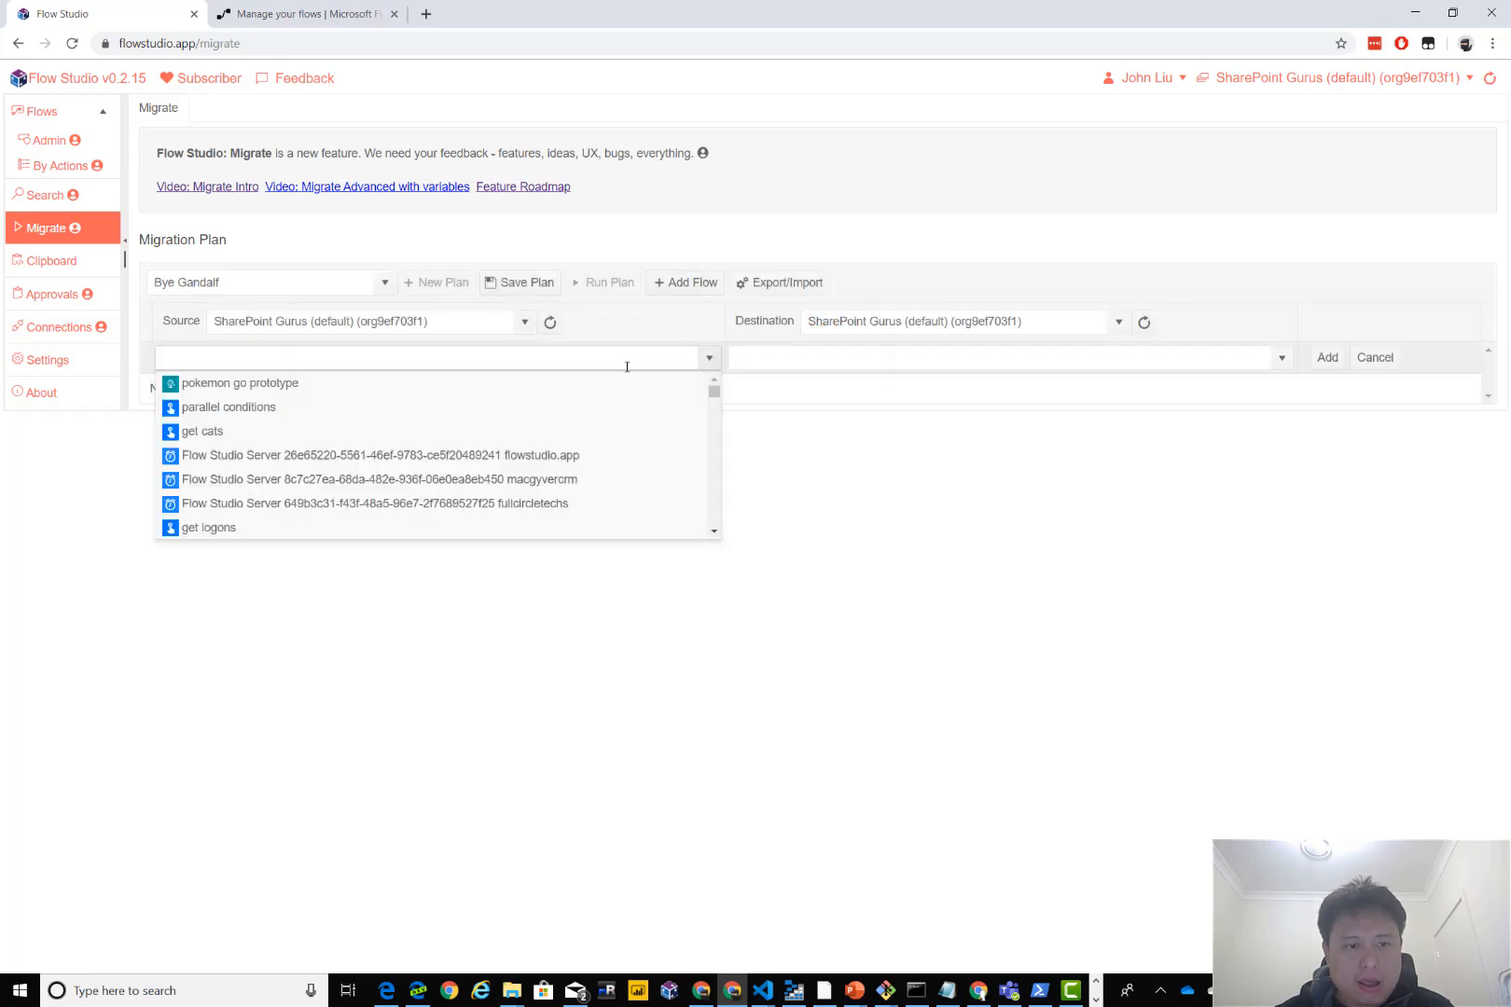
{"action": "type", "text": "busin"}
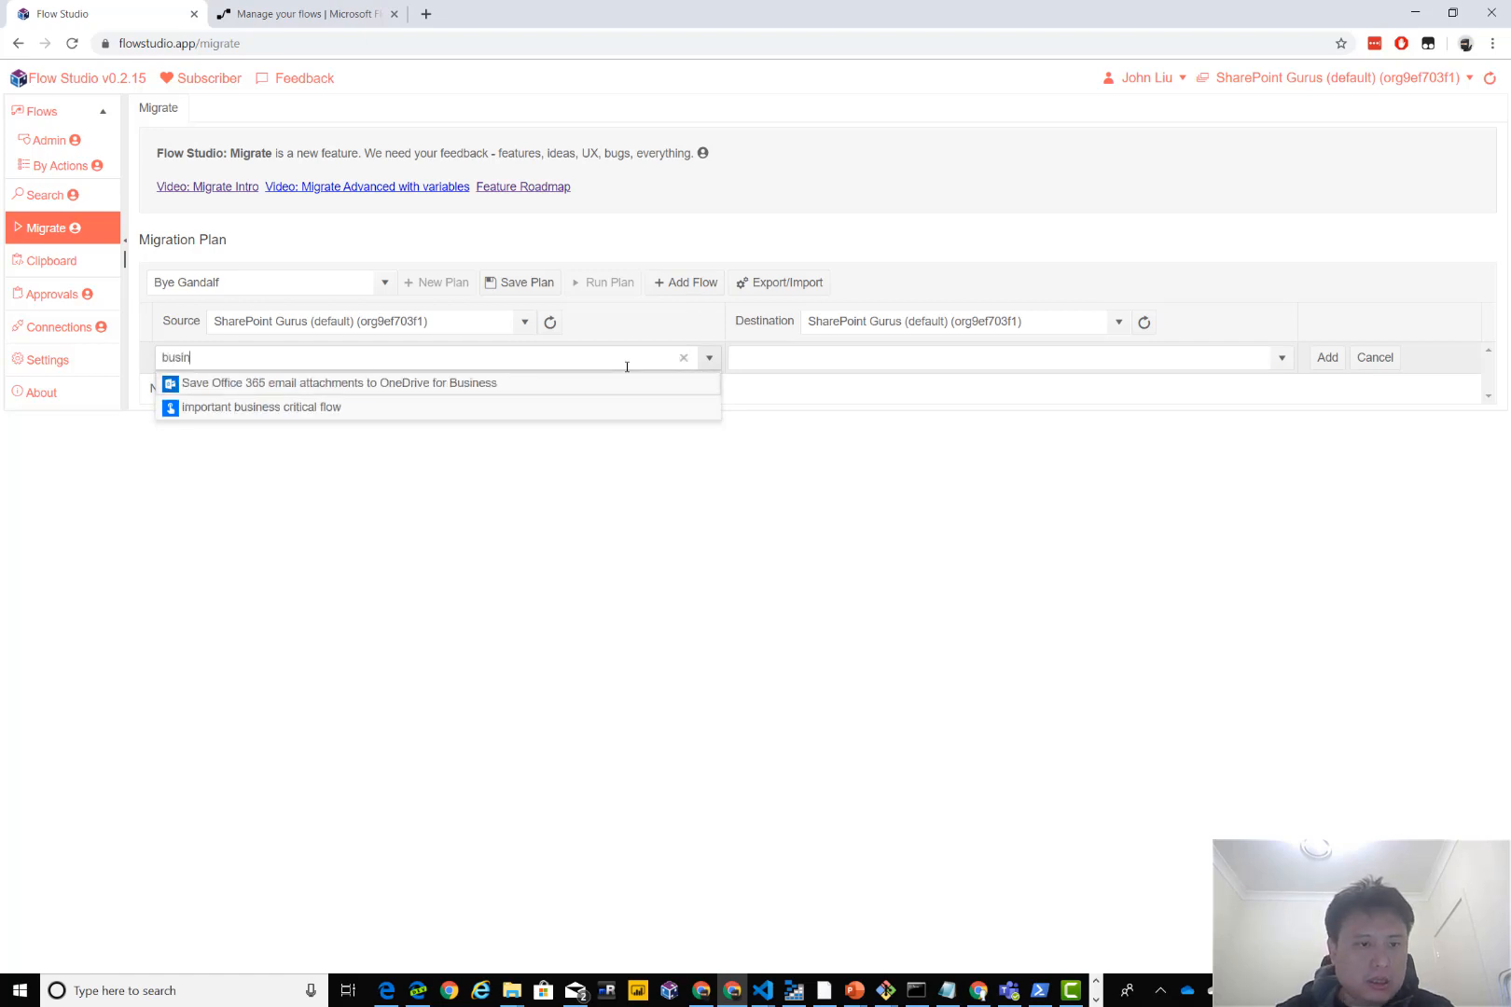
{"action": "left_click", "coordinate": [530, 408]}
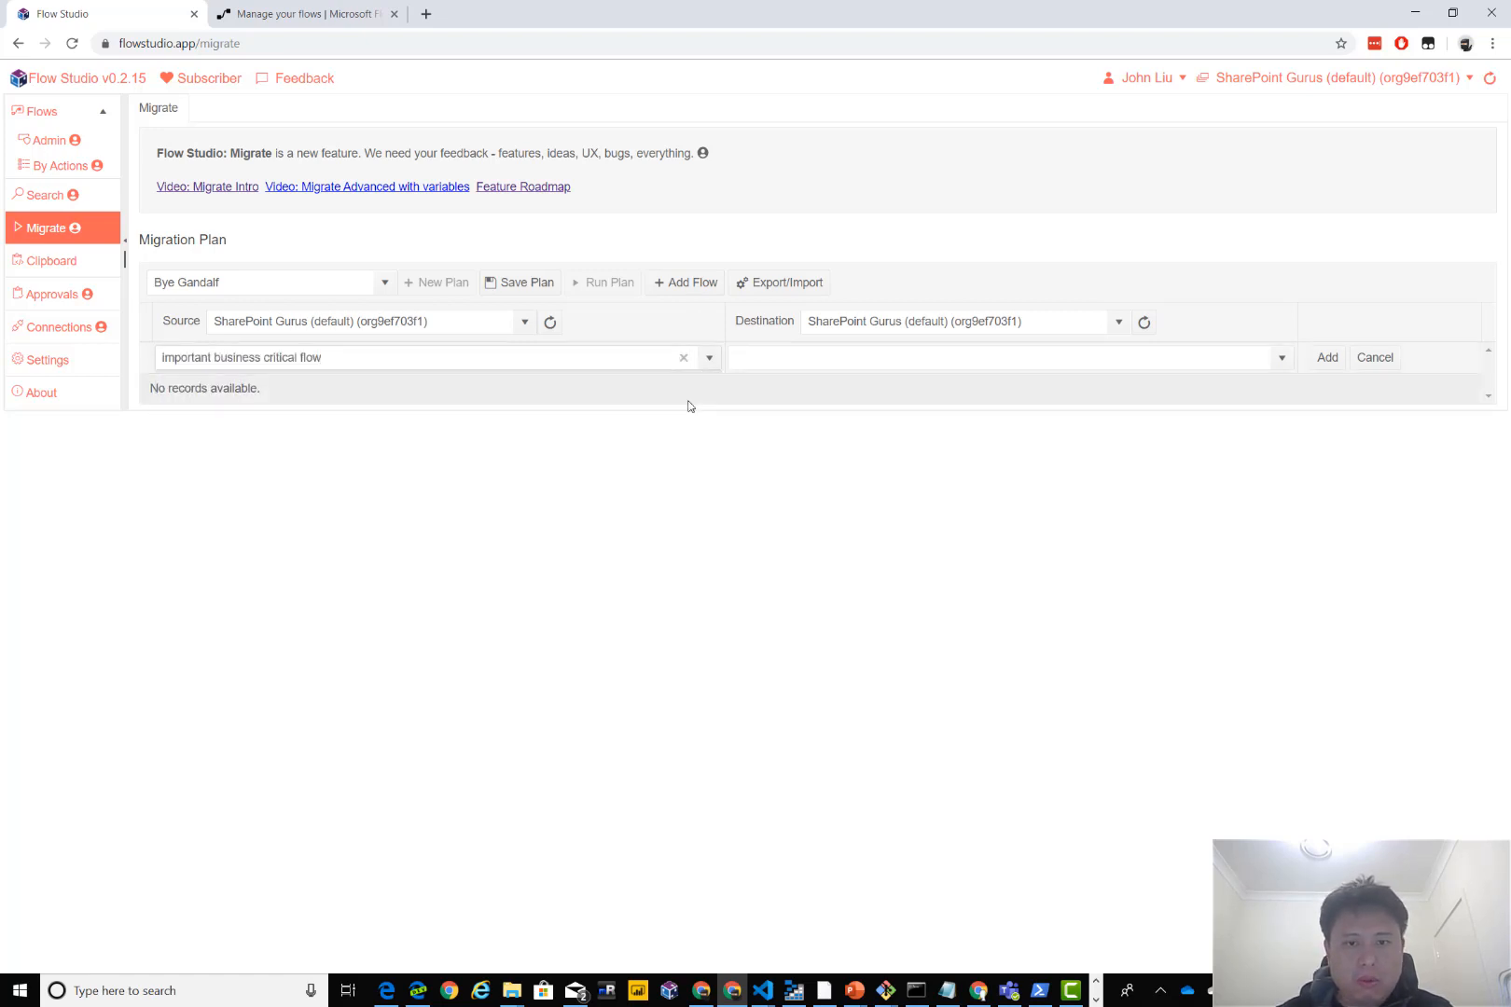
{"action": "left_click", "coordinate": [1282, 358]}
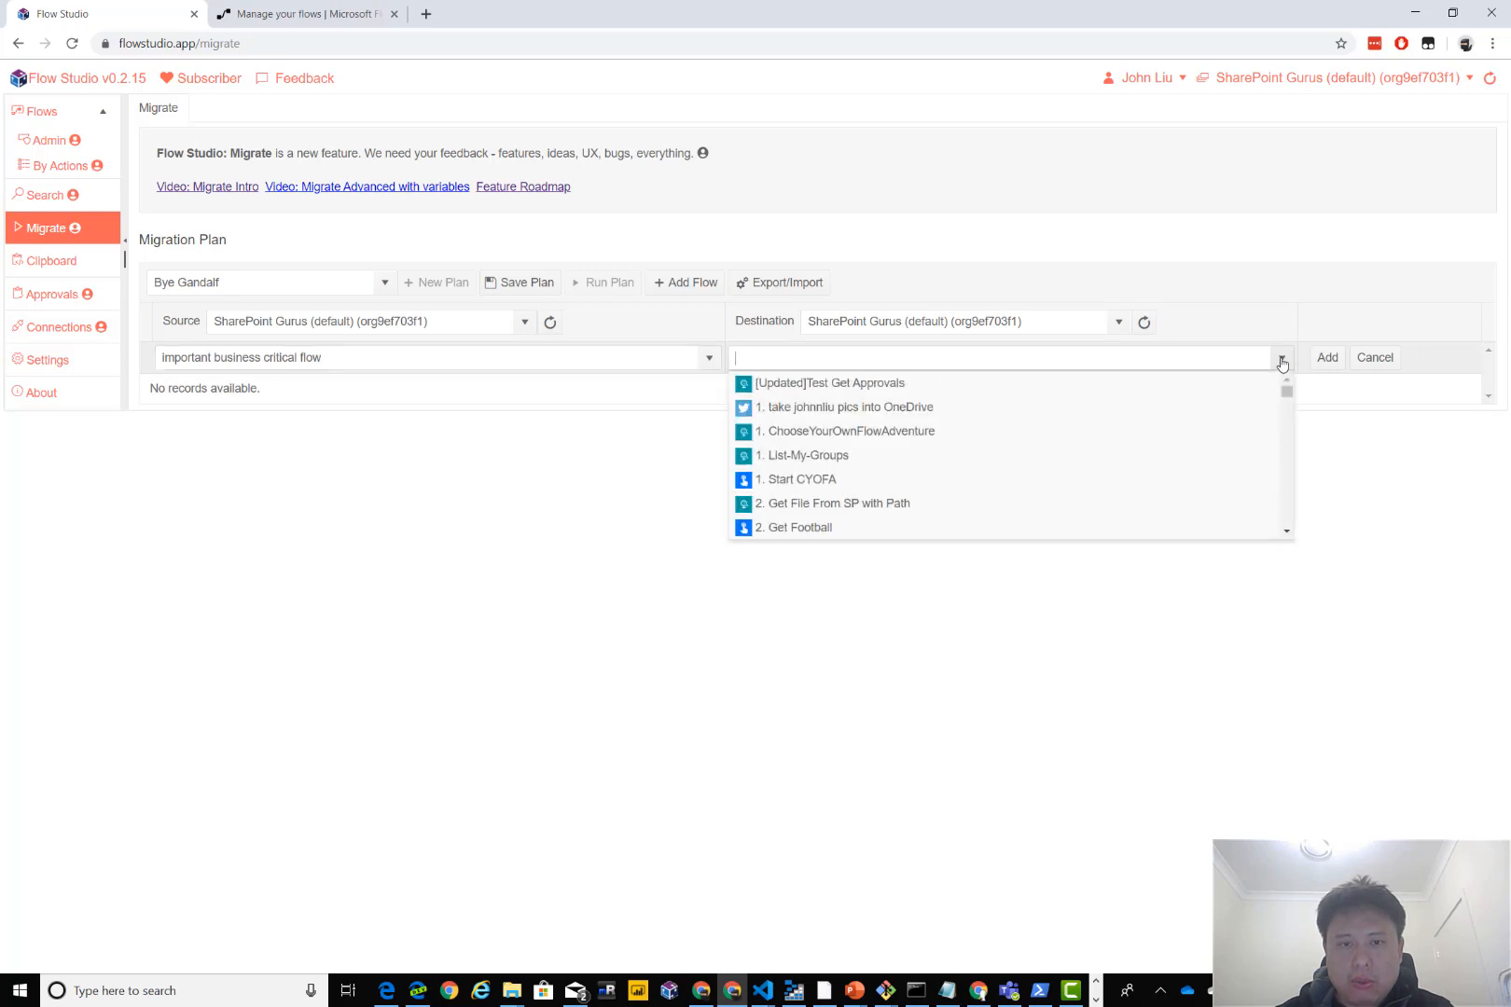
{"action": "type", "text": "bus"}
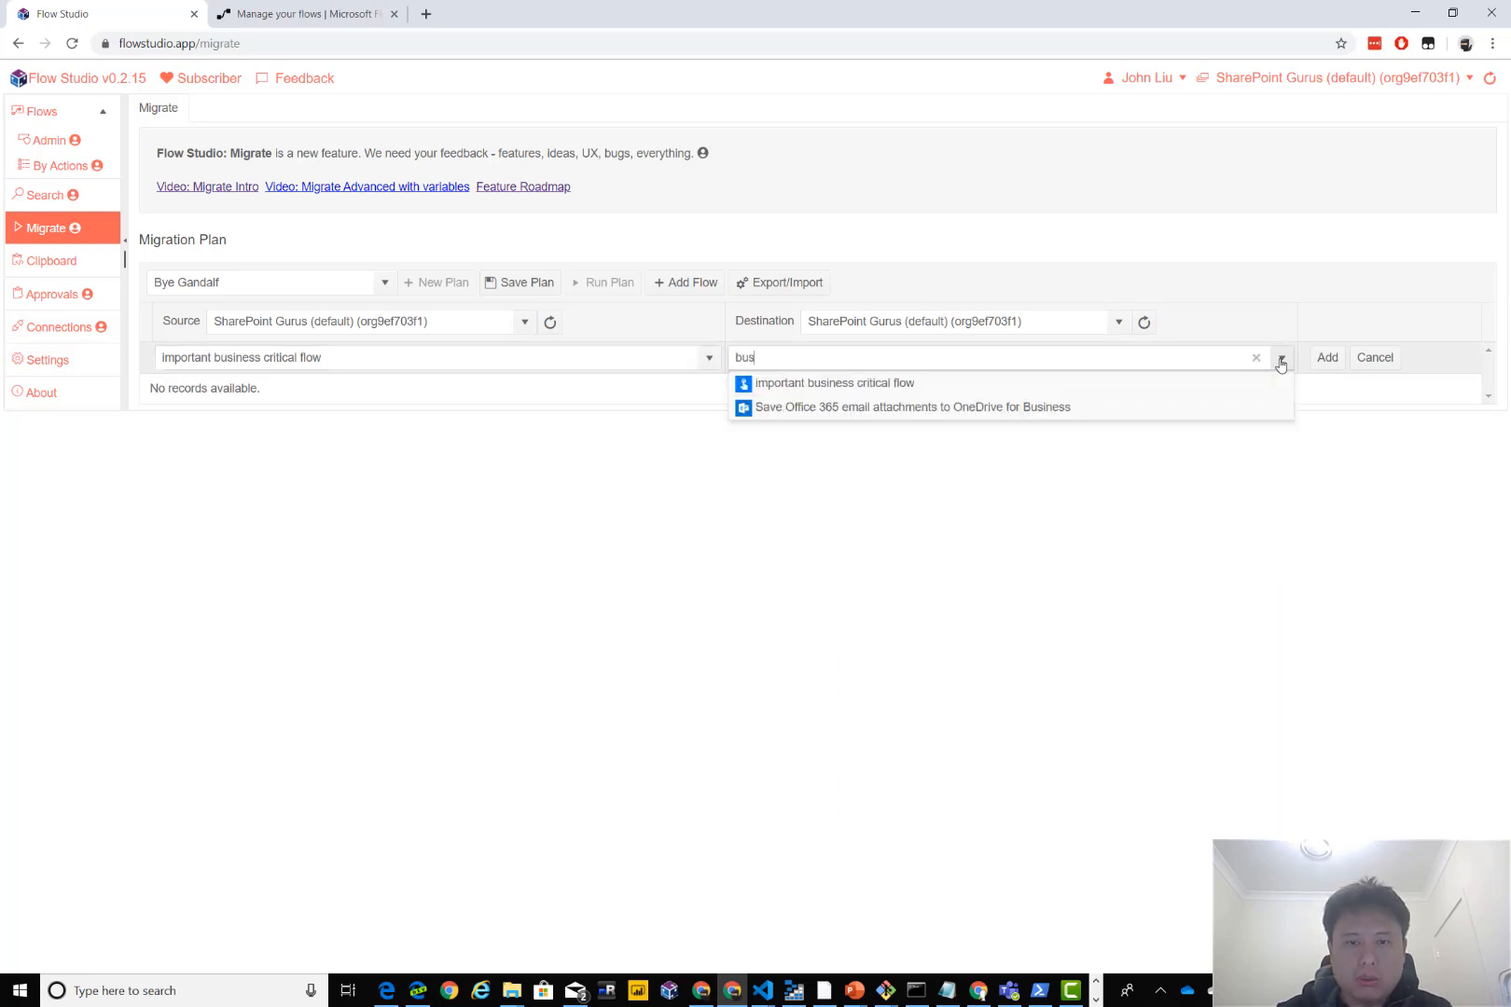
{"action": "left_click", "coordinate": [1137, 384]}
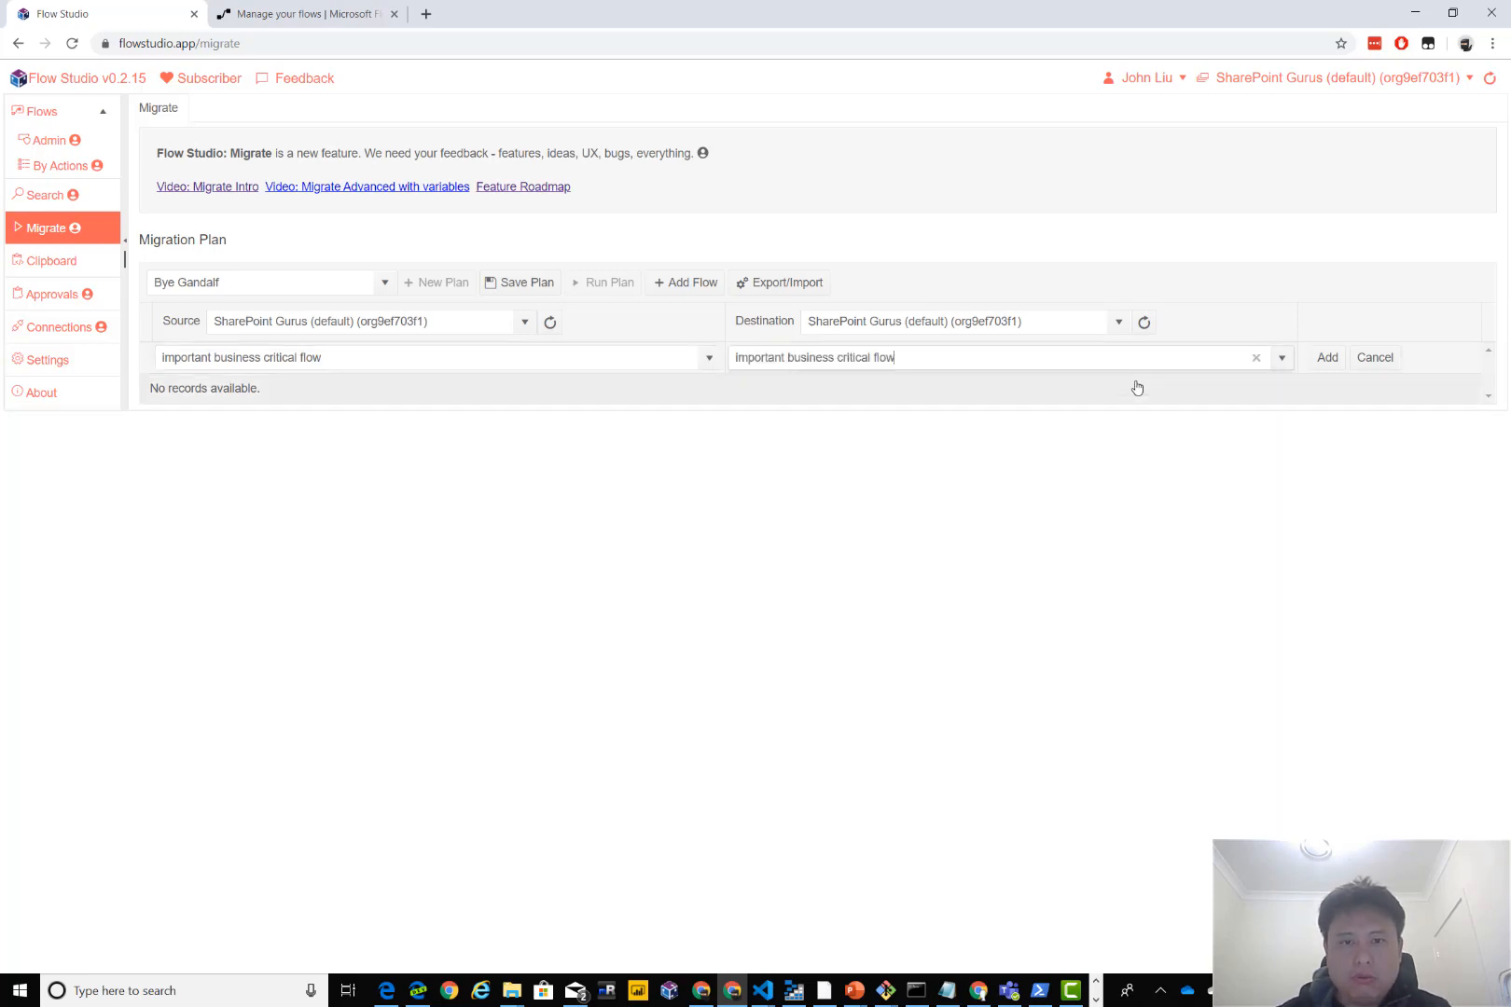
{"action": "left_click", "coordinate": [1026, 353]}
{"action": "type", "text": "2"}
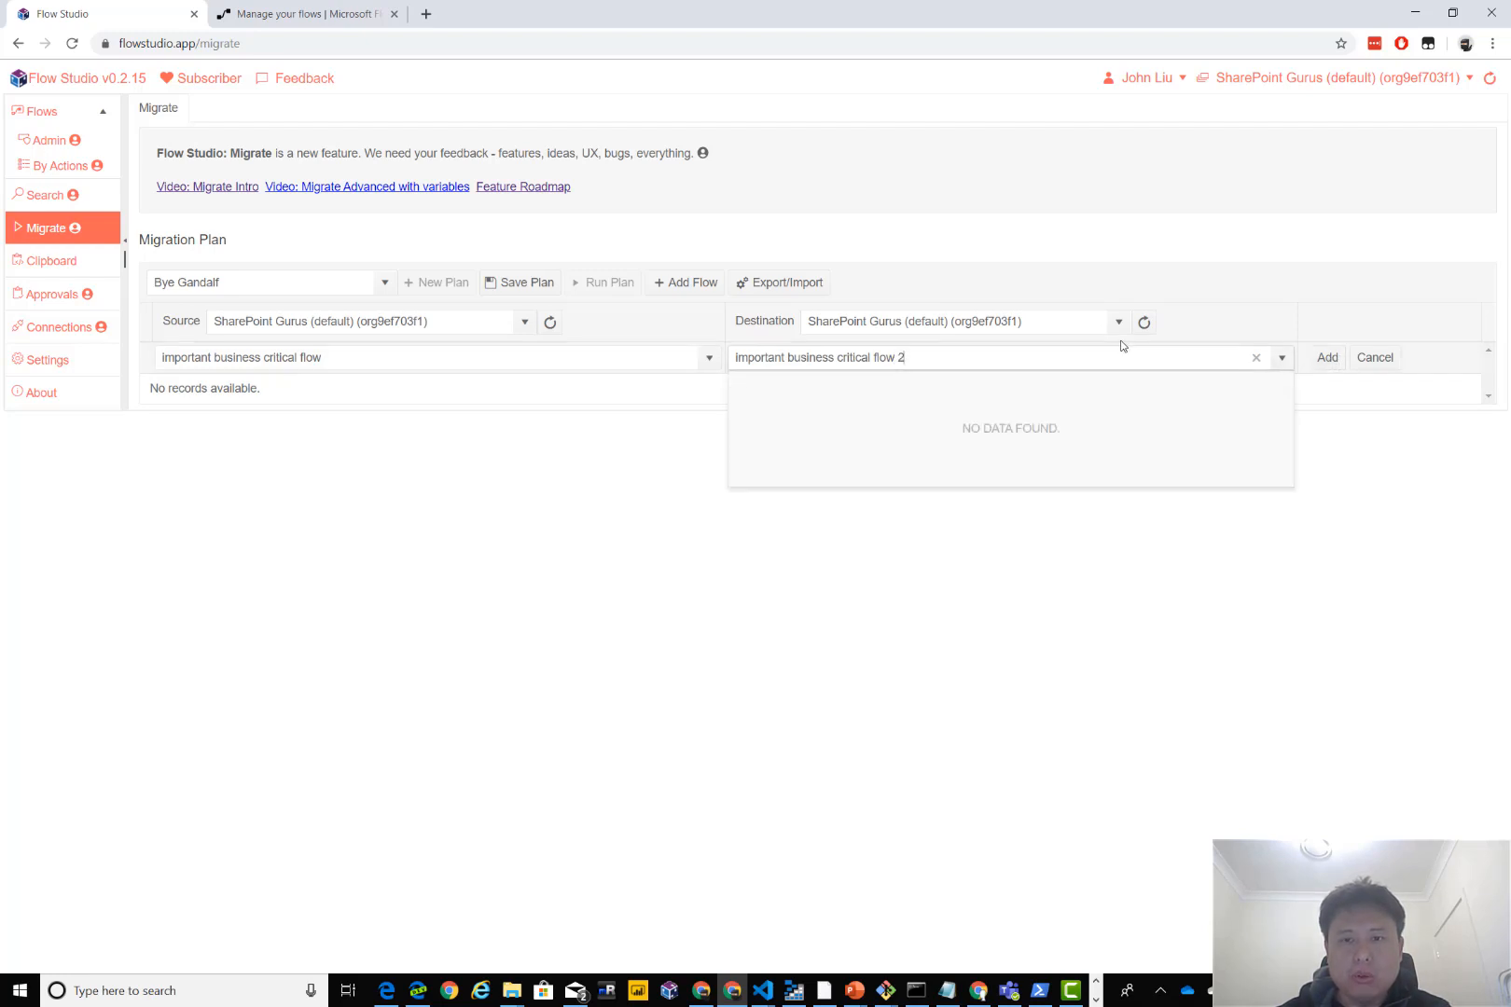
{"action": "key", "text": "BackSpace"}
{"action": "key", "text": "BackSpace"}
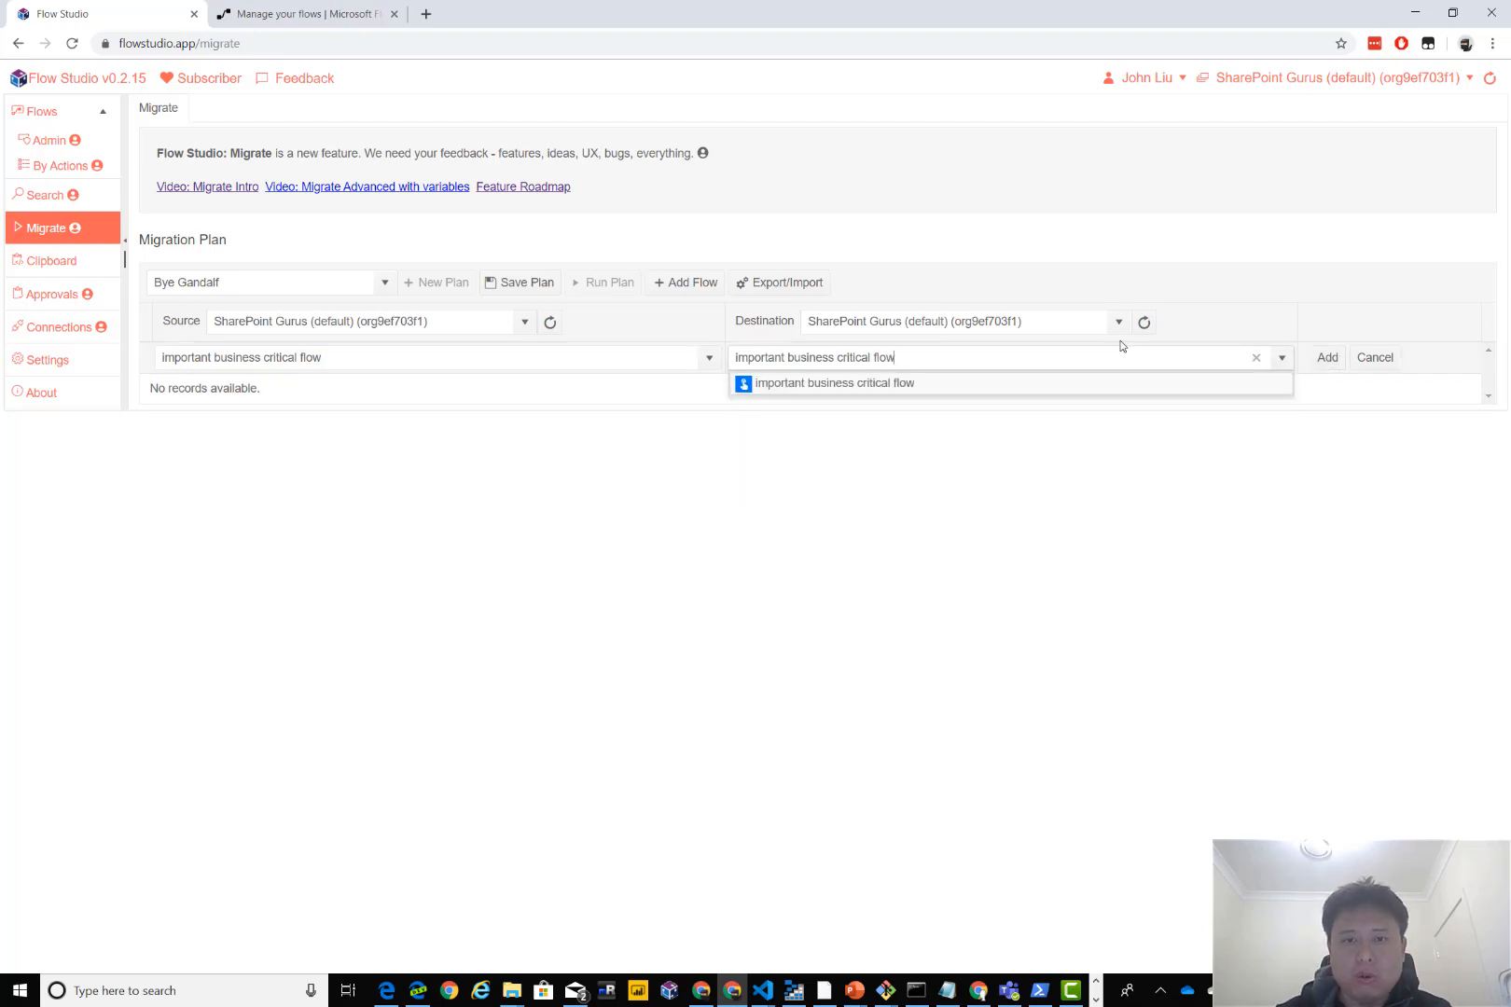
Confirm the existing "important business critical flow" as the destination and add the flow entry to the plan.
{"action": "left_click", "coordinate": [1083, 386]}
{"action": "left_click", "coordinate": [1323, 363]}
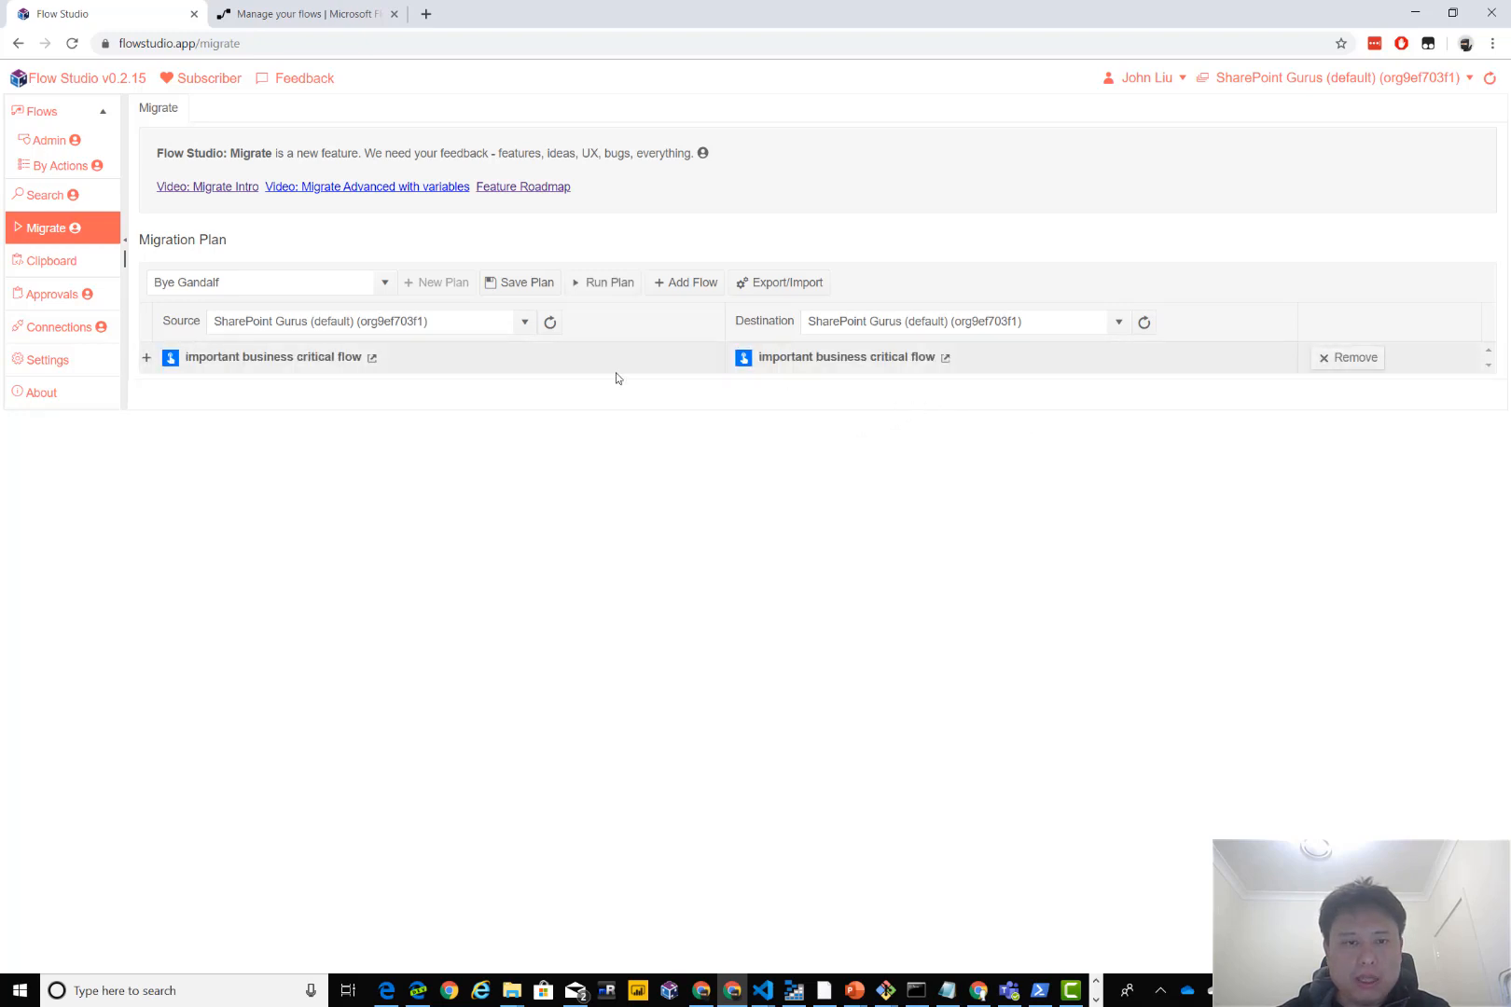
Expand the mapping details of the "important business critical flow" and set its destination Override to Force.
{"action": "left_click", "coordinate": [147, 357]}
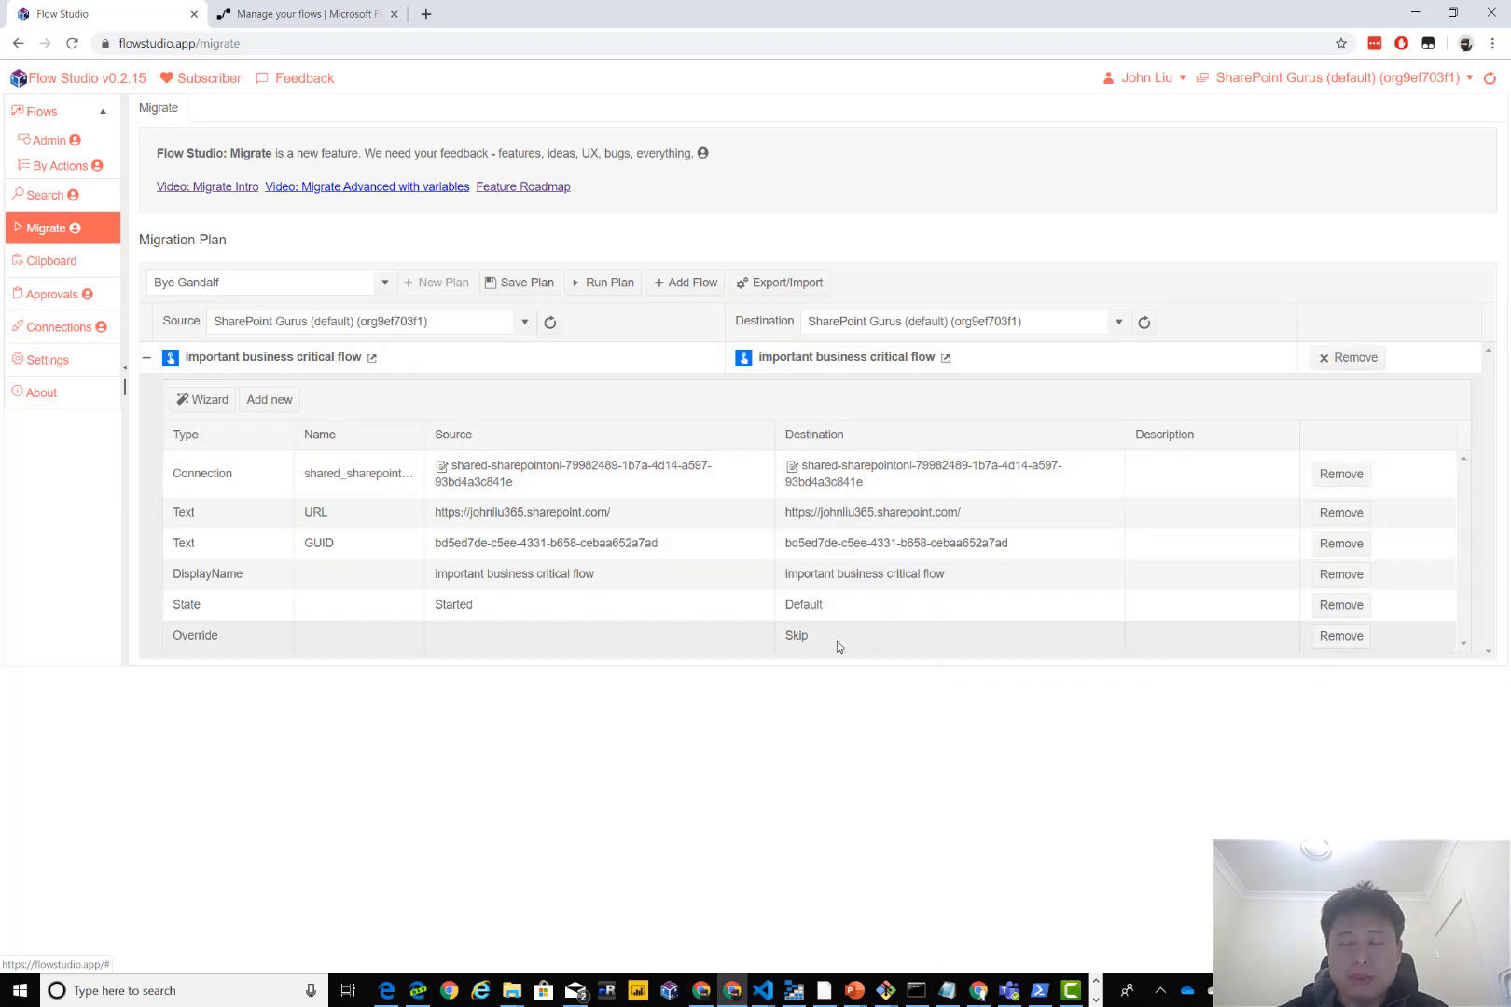
{"action": "left_click", "coordinate": [878, 637]}
{"action": "left_click", "coordinate": [870, 643]}
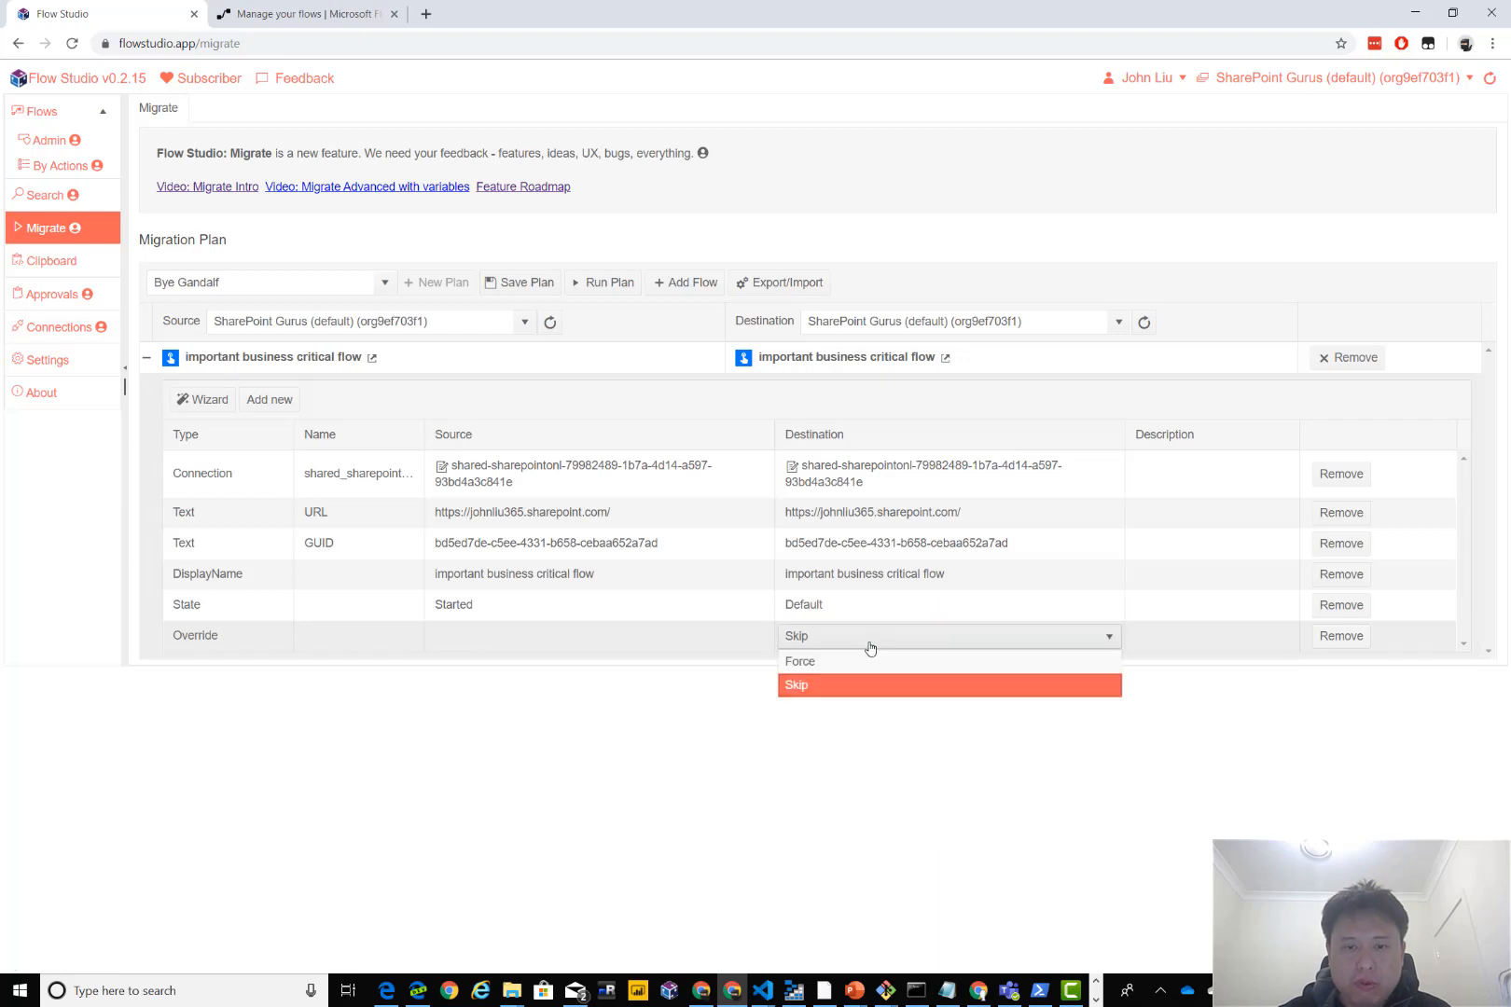
{"action": "left_click", "coordinate": [862, 661]}
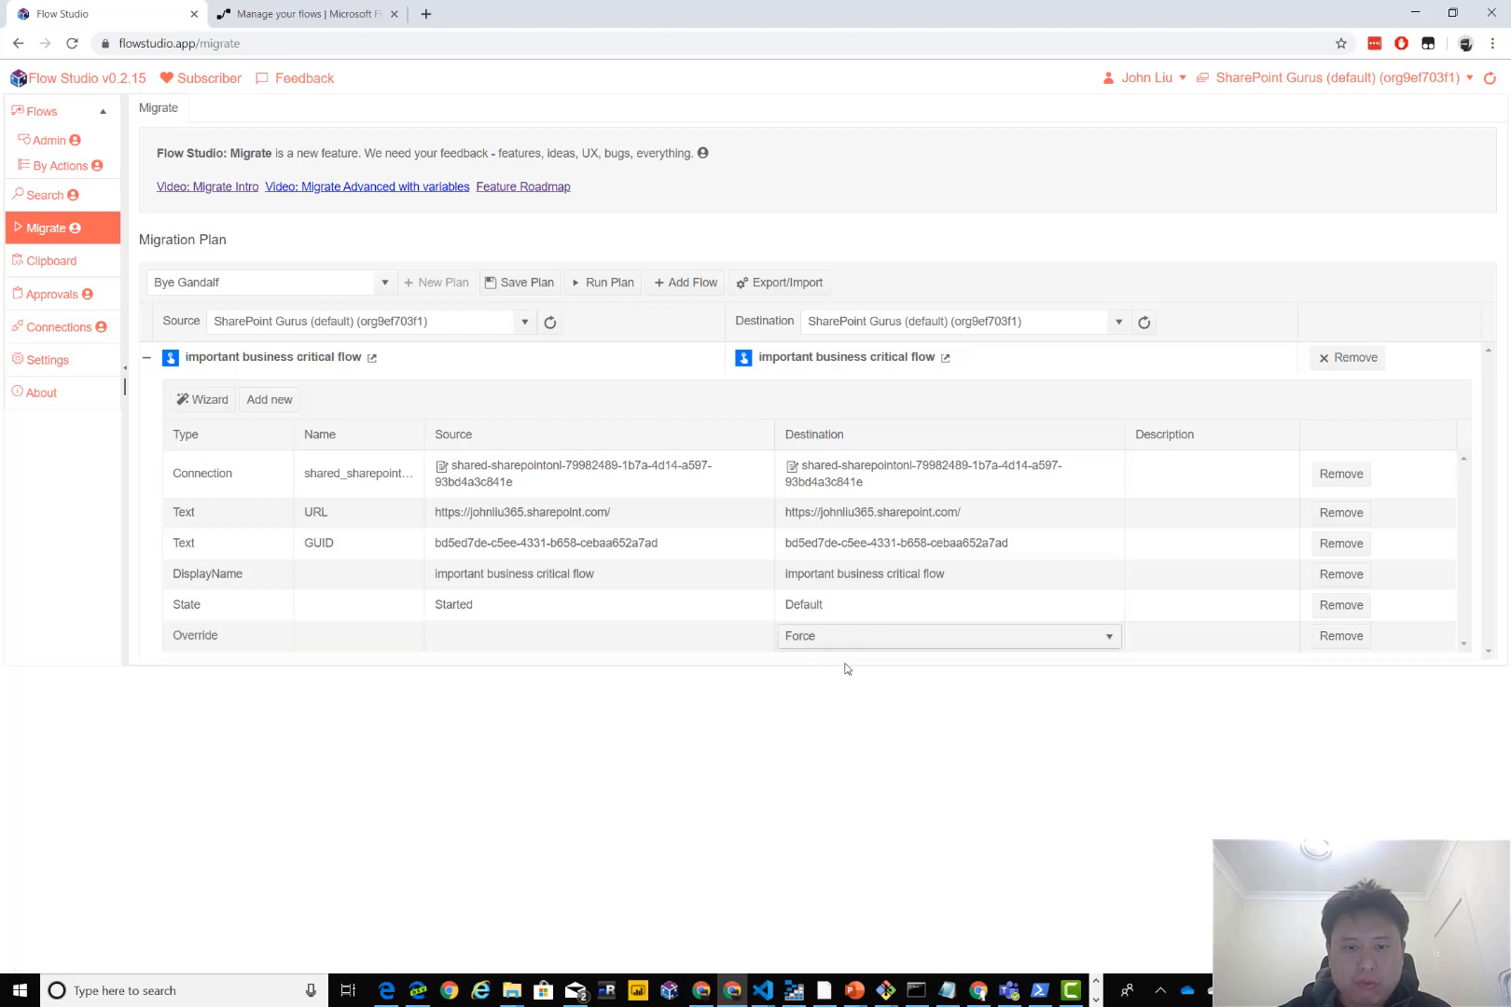
{"action": "left_click", "coordinate": [748, 614]}
{"action": "left_click", "coordinate": [873, 607]}
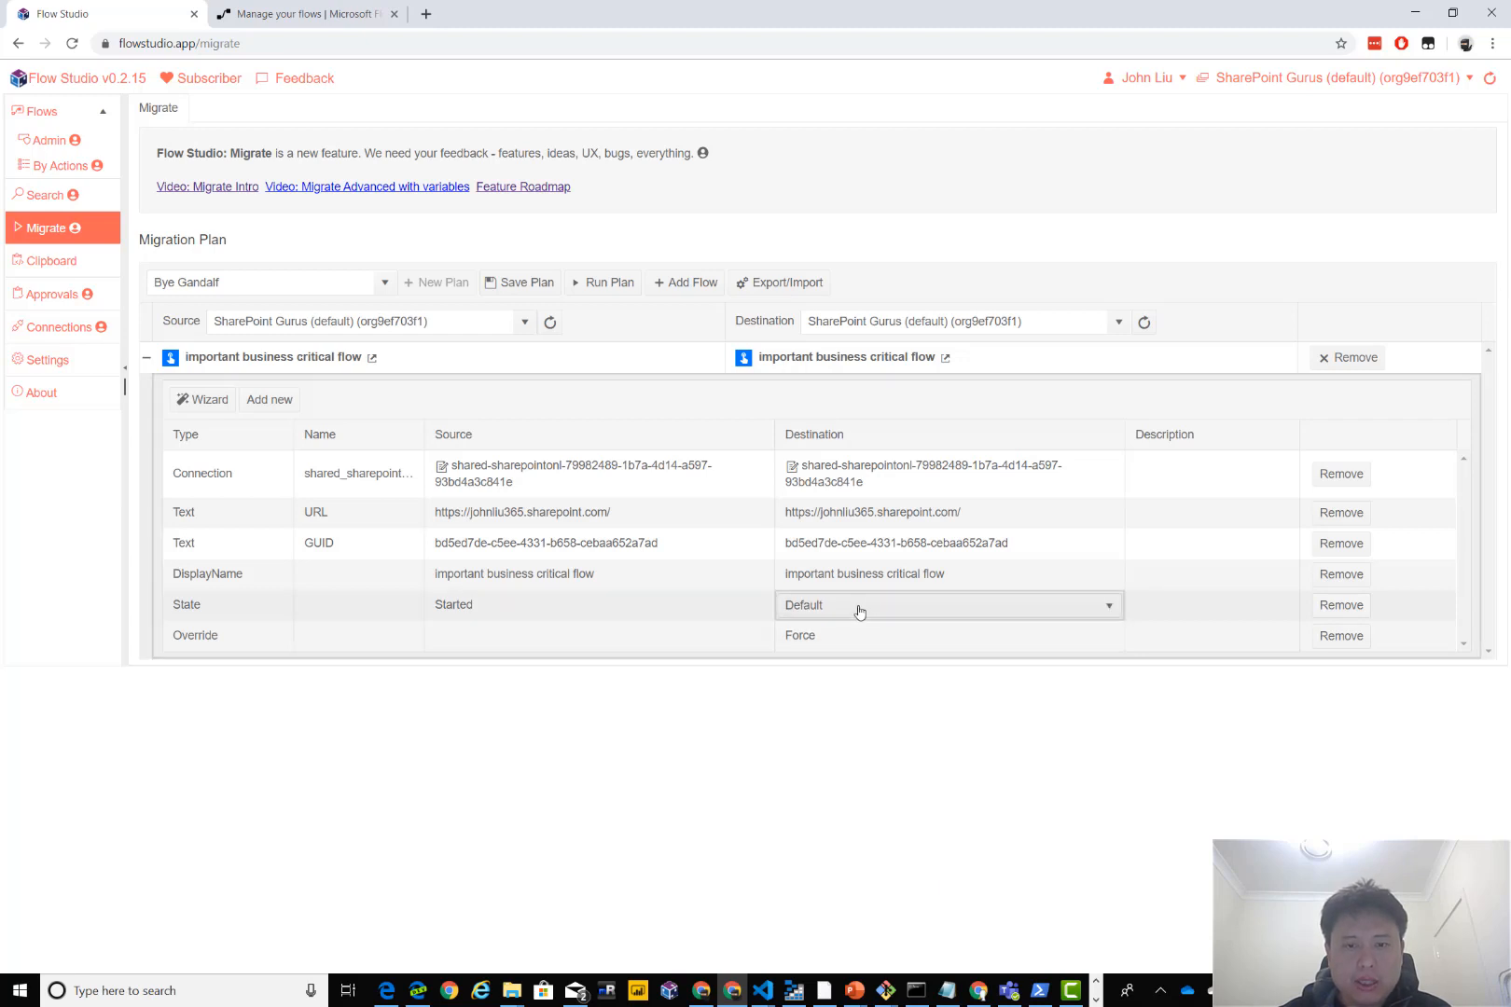
{"action": "left_click", "coordinate": [869, 611]}
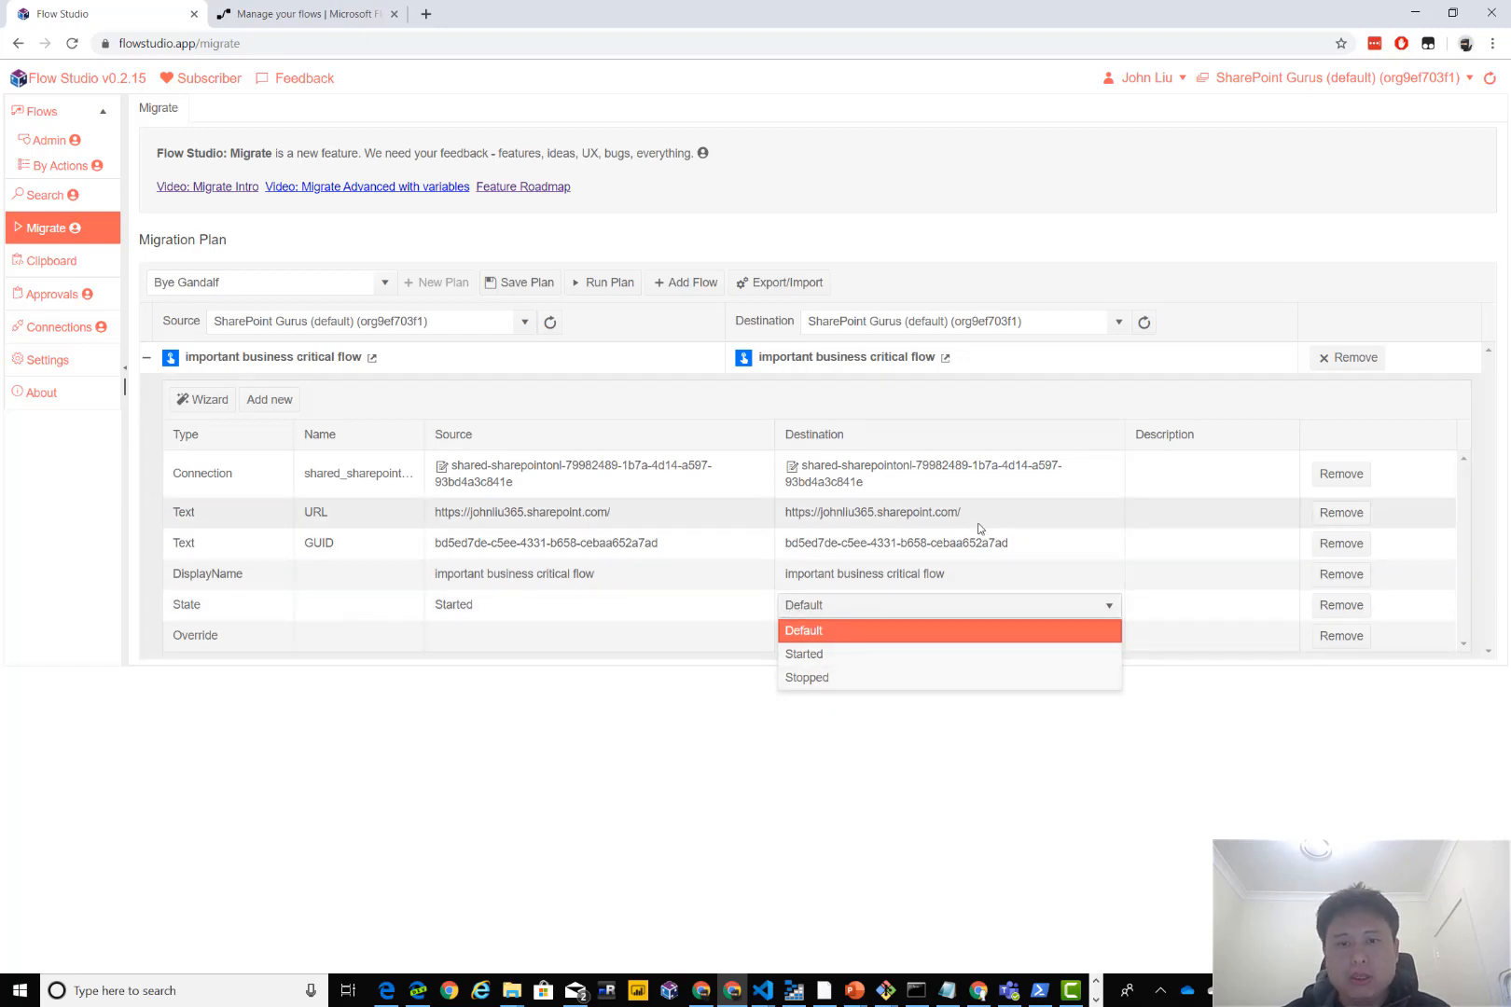
{"action": "left_click", "coordinate": [748, 614]}
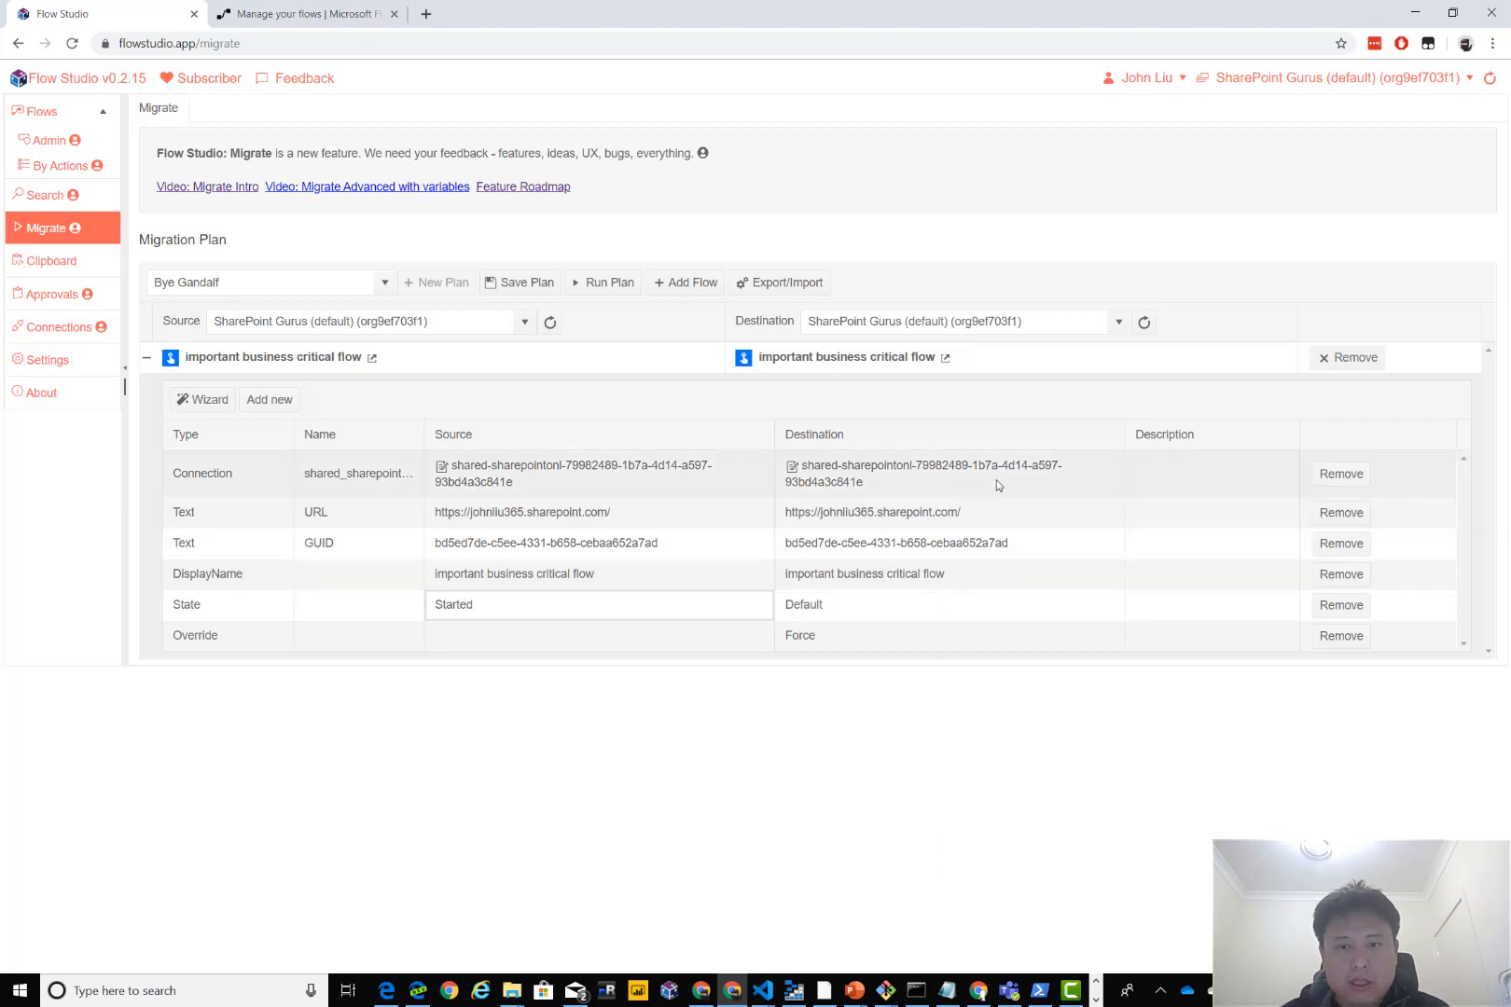
Set the destination of the SharePoint connection mapping to the first connection owned by the admin's flowstudio.app account.
{"action": "left_click", "coordinate": [933, 483]}
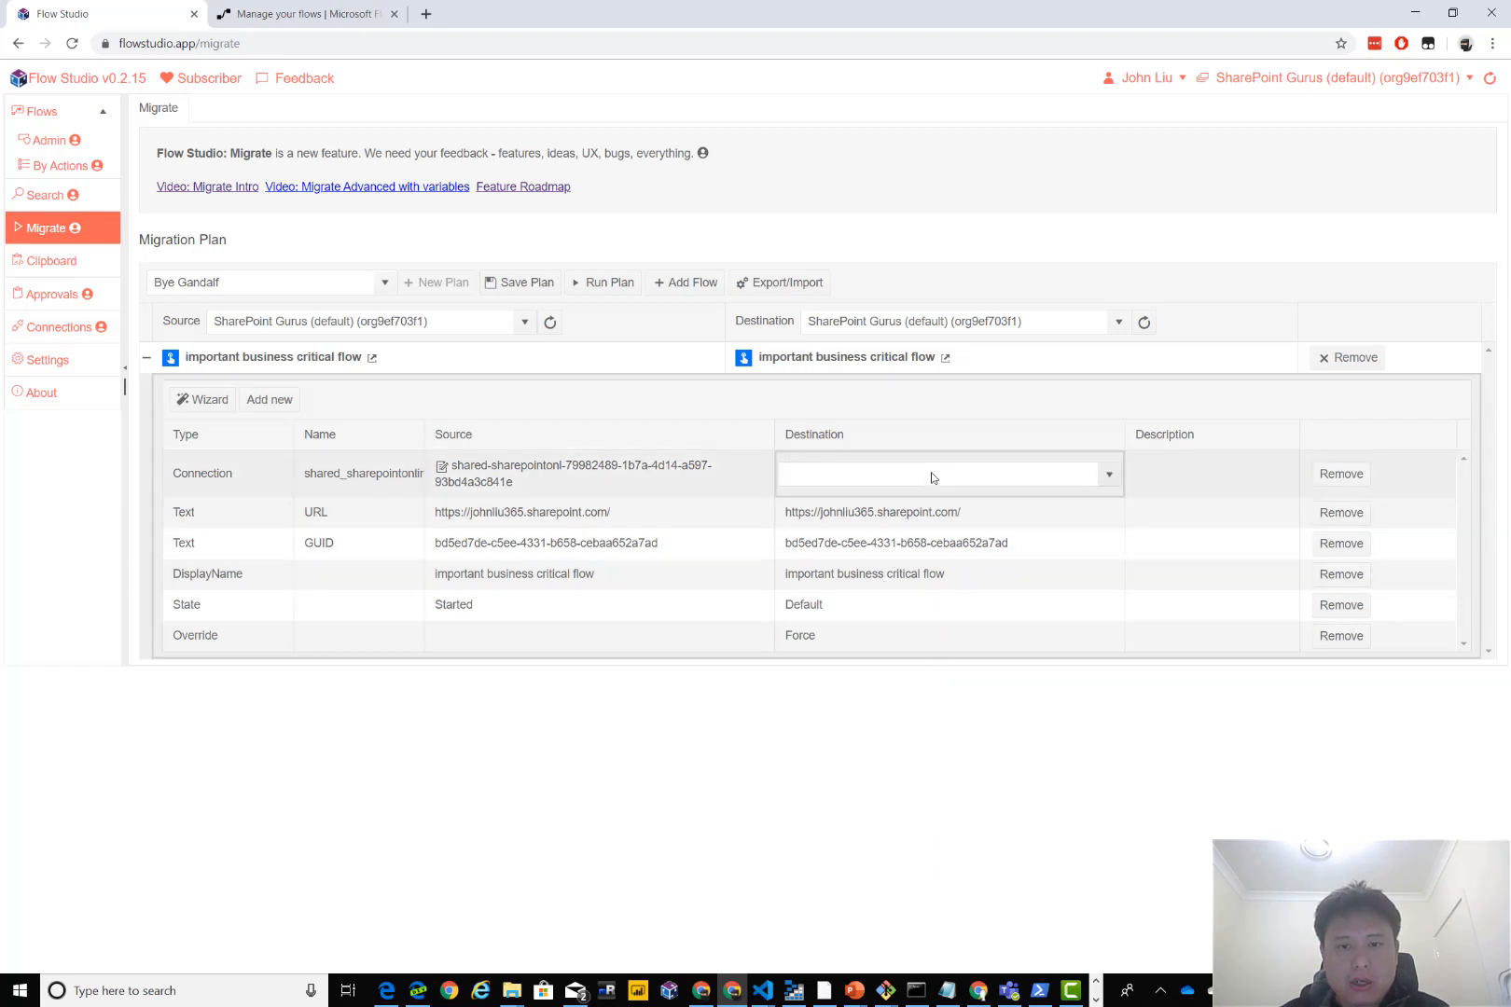
{"action": "left_click", "coordinate": [1109, 479]}
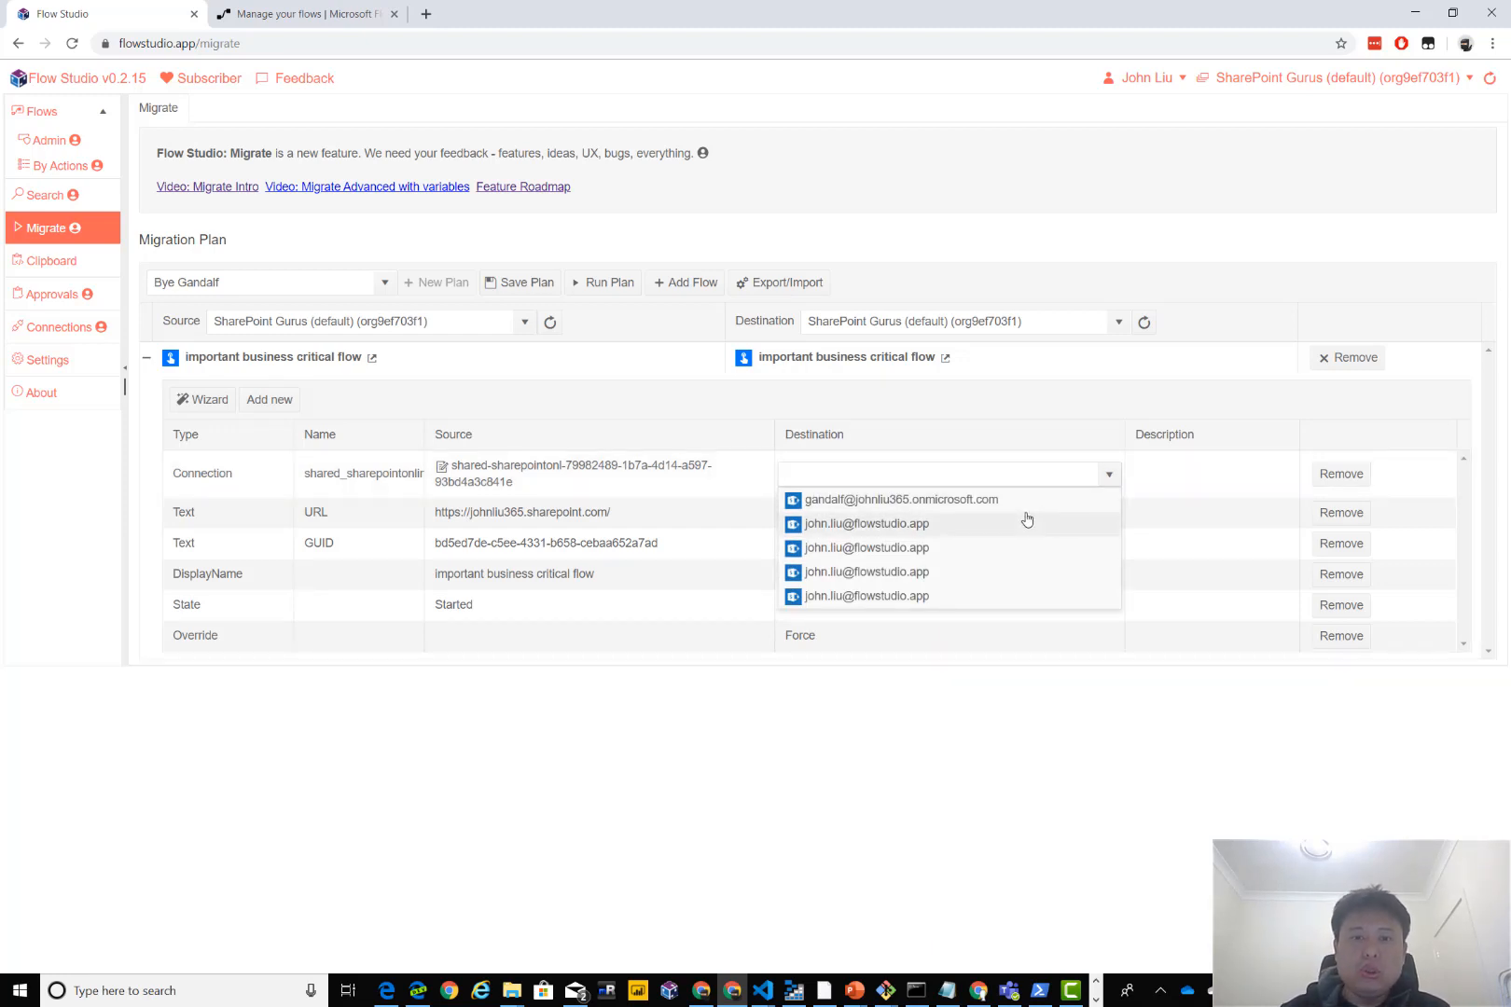
{"action": "left_click", "coordinate": [859, 528]}
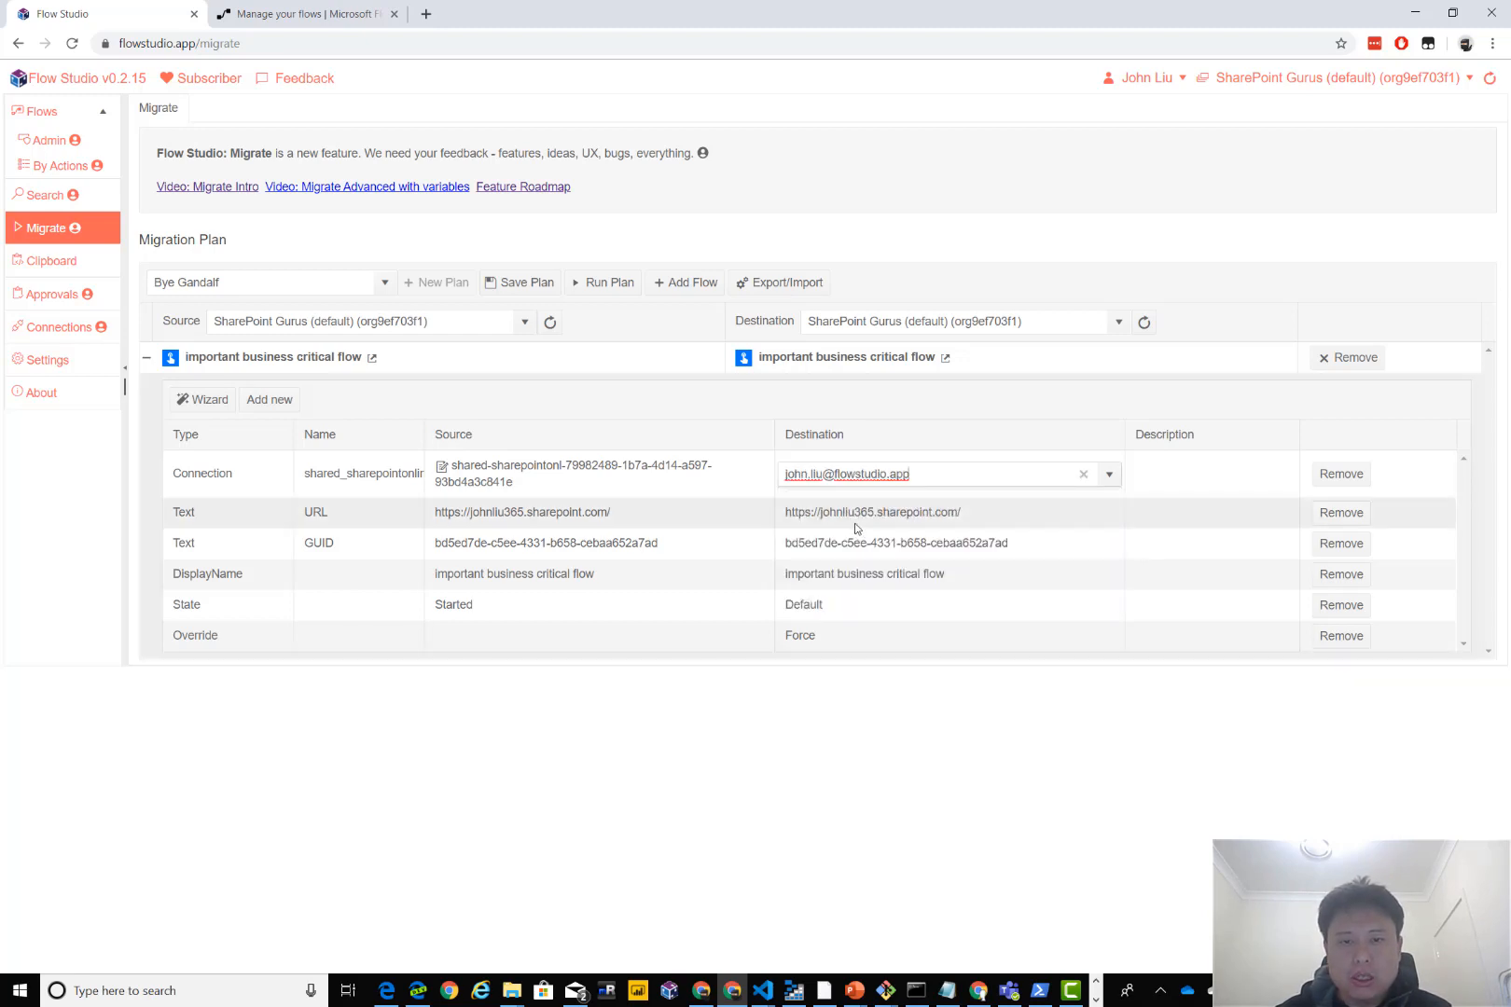
Describe the connection mapping with the departing user's name followed by "'s going away to a tower need flows to keep working".
{"action": "left_click", "coordinate": [1128, 497]}
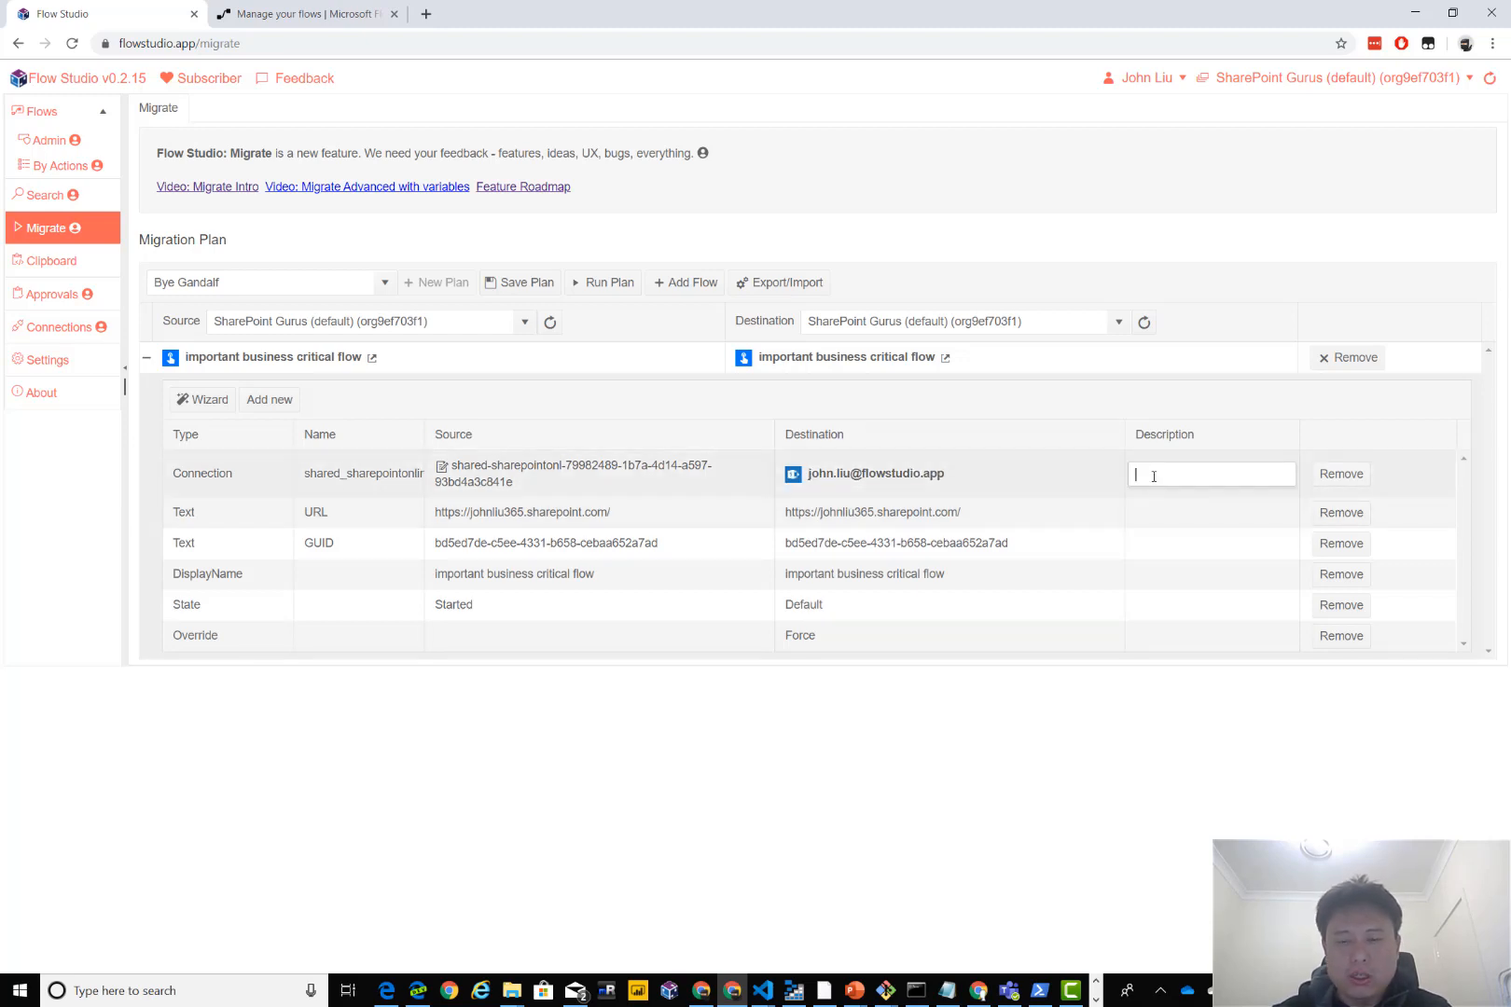
{"action": "type", "text": "Gandalf's going "}
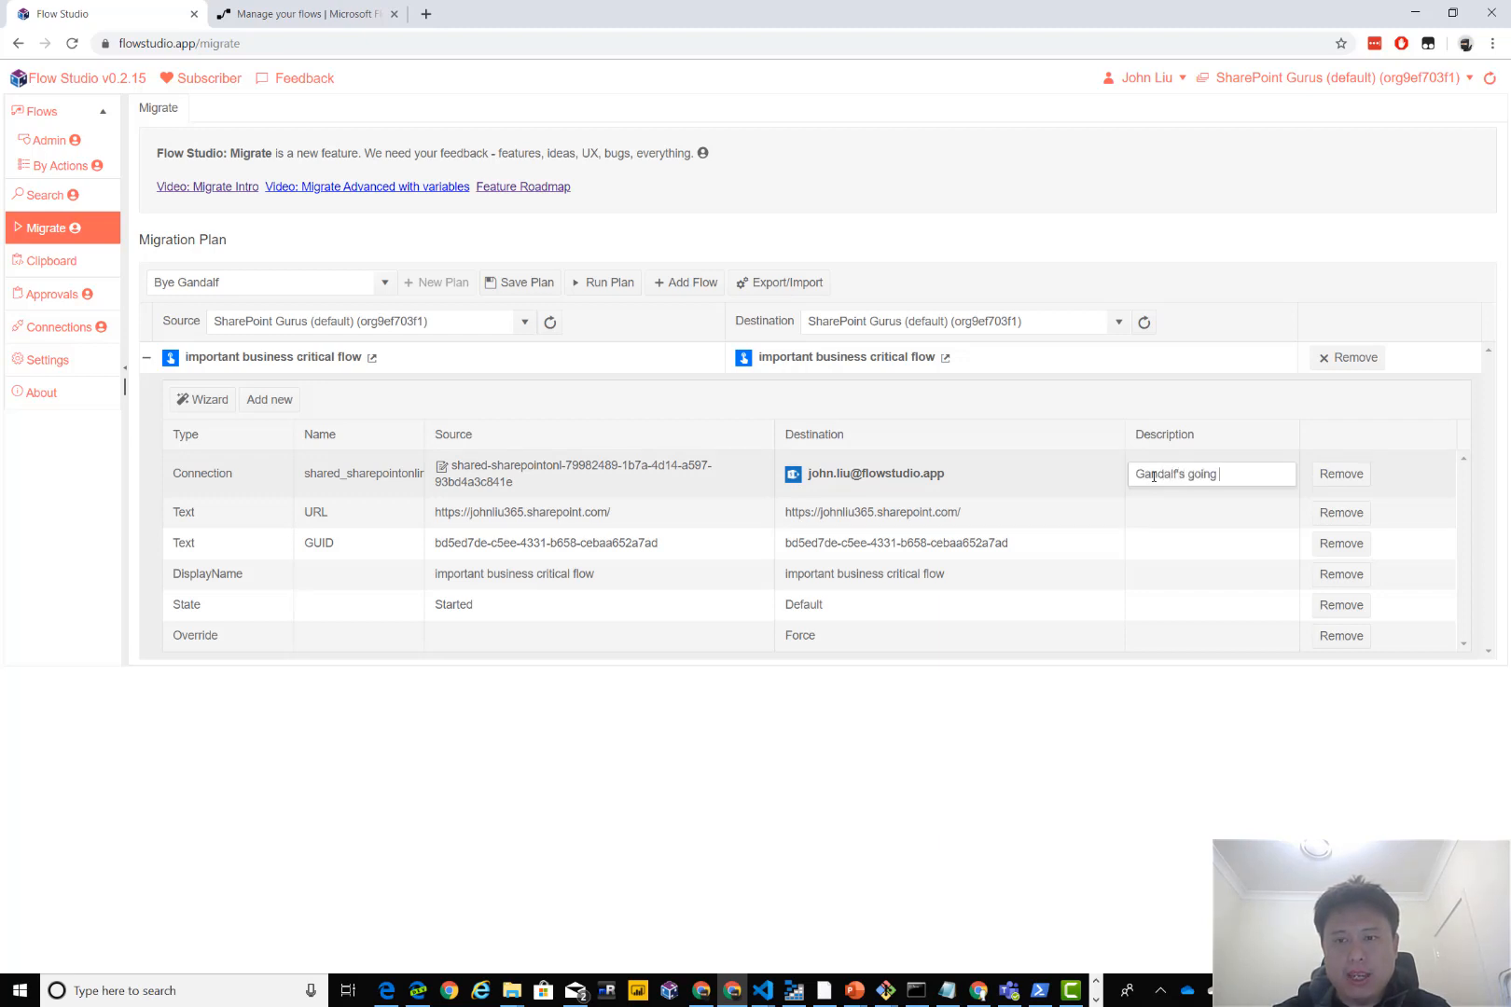
{"action": "type", "text": "away to"}
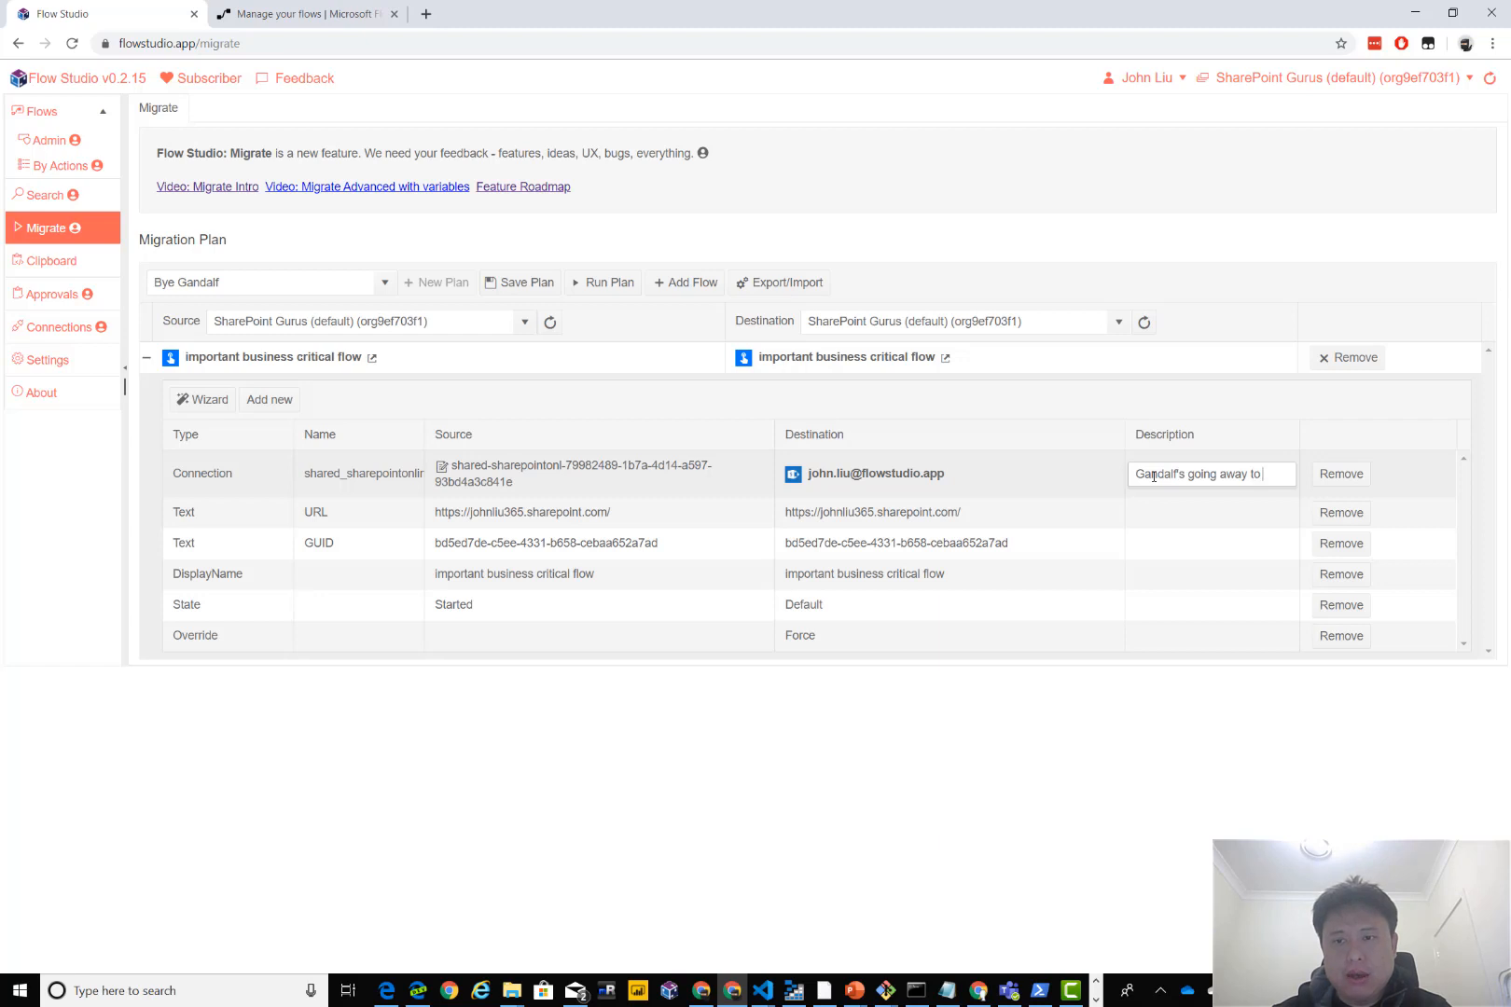
{"action": "type", "text": " a tower"}
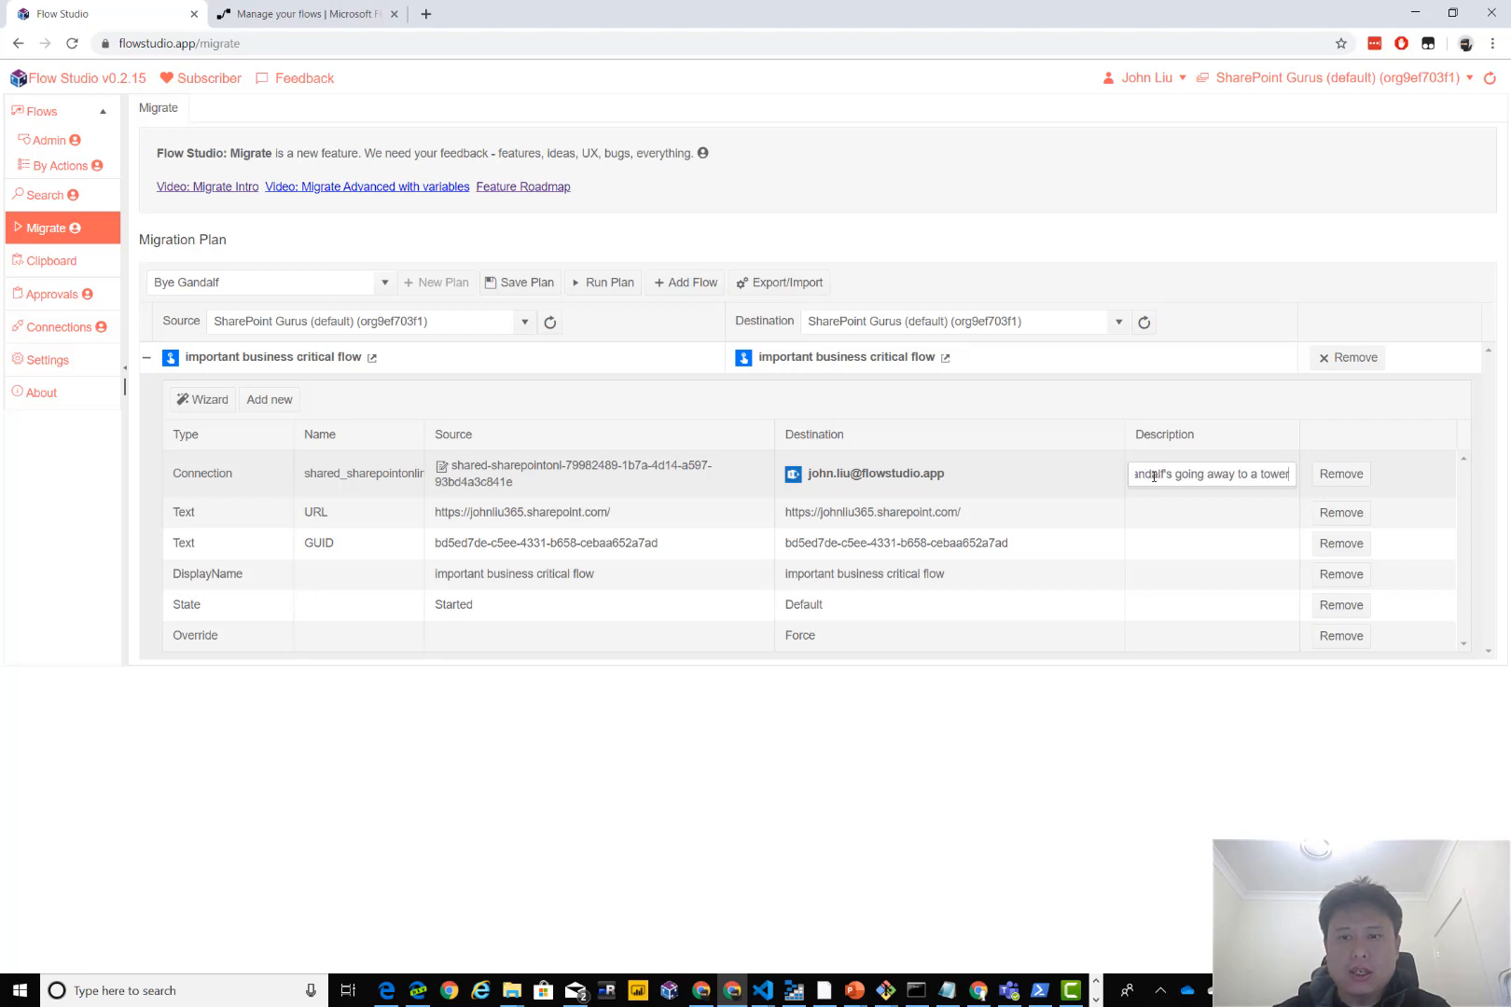
{"action": "type", "text": " need fl"}
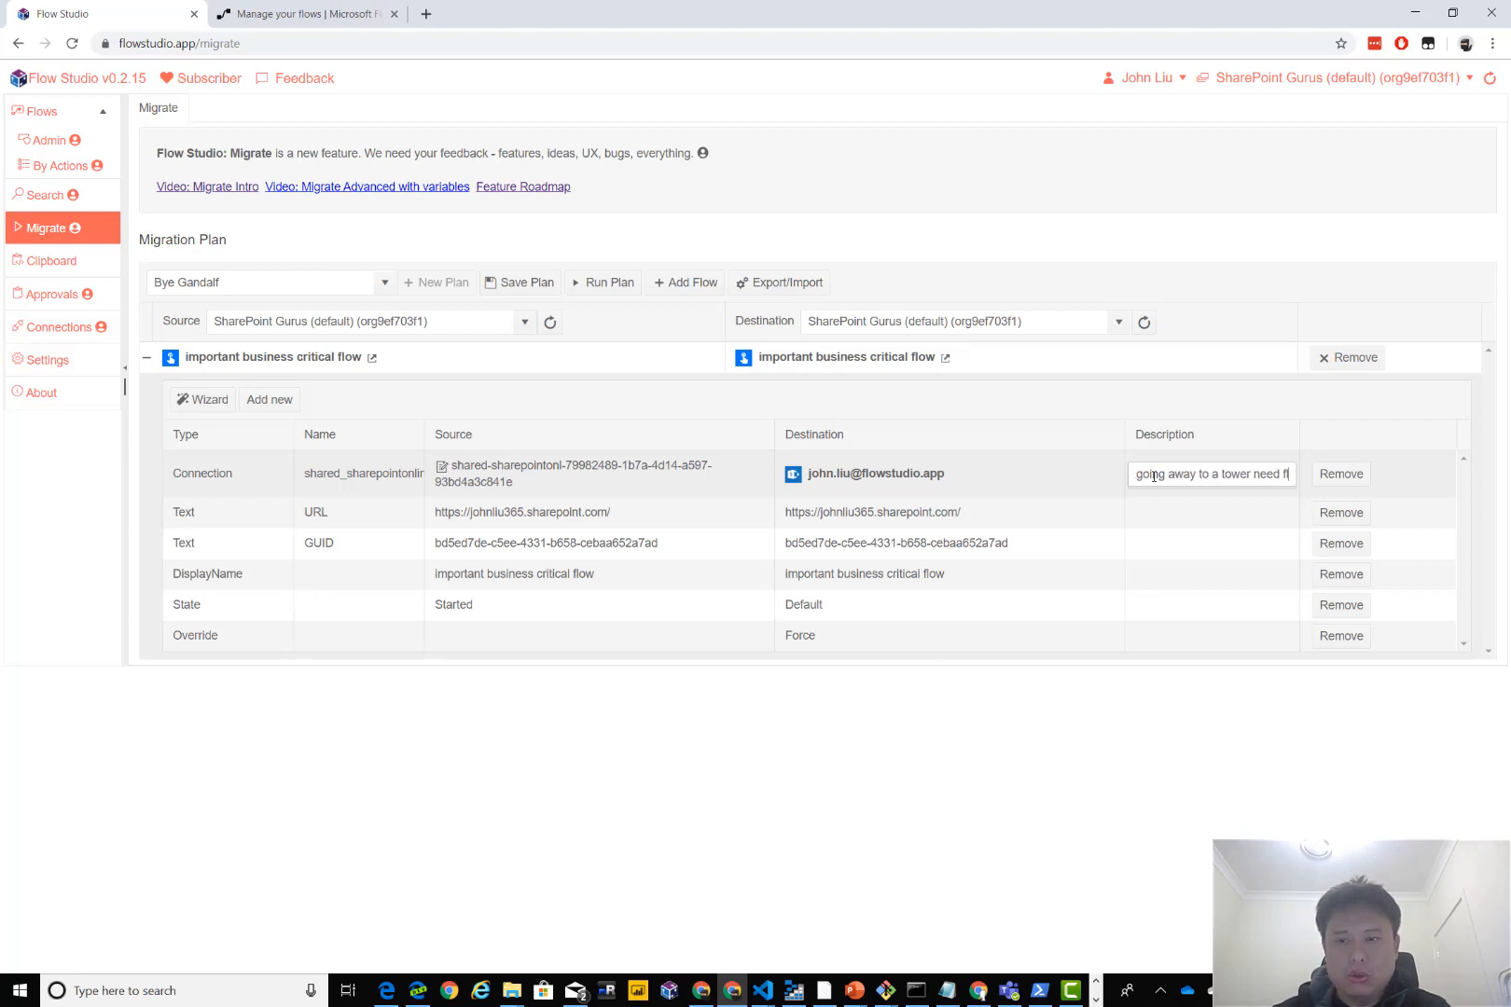
{"action": "type", "text": "ows to keep working"}
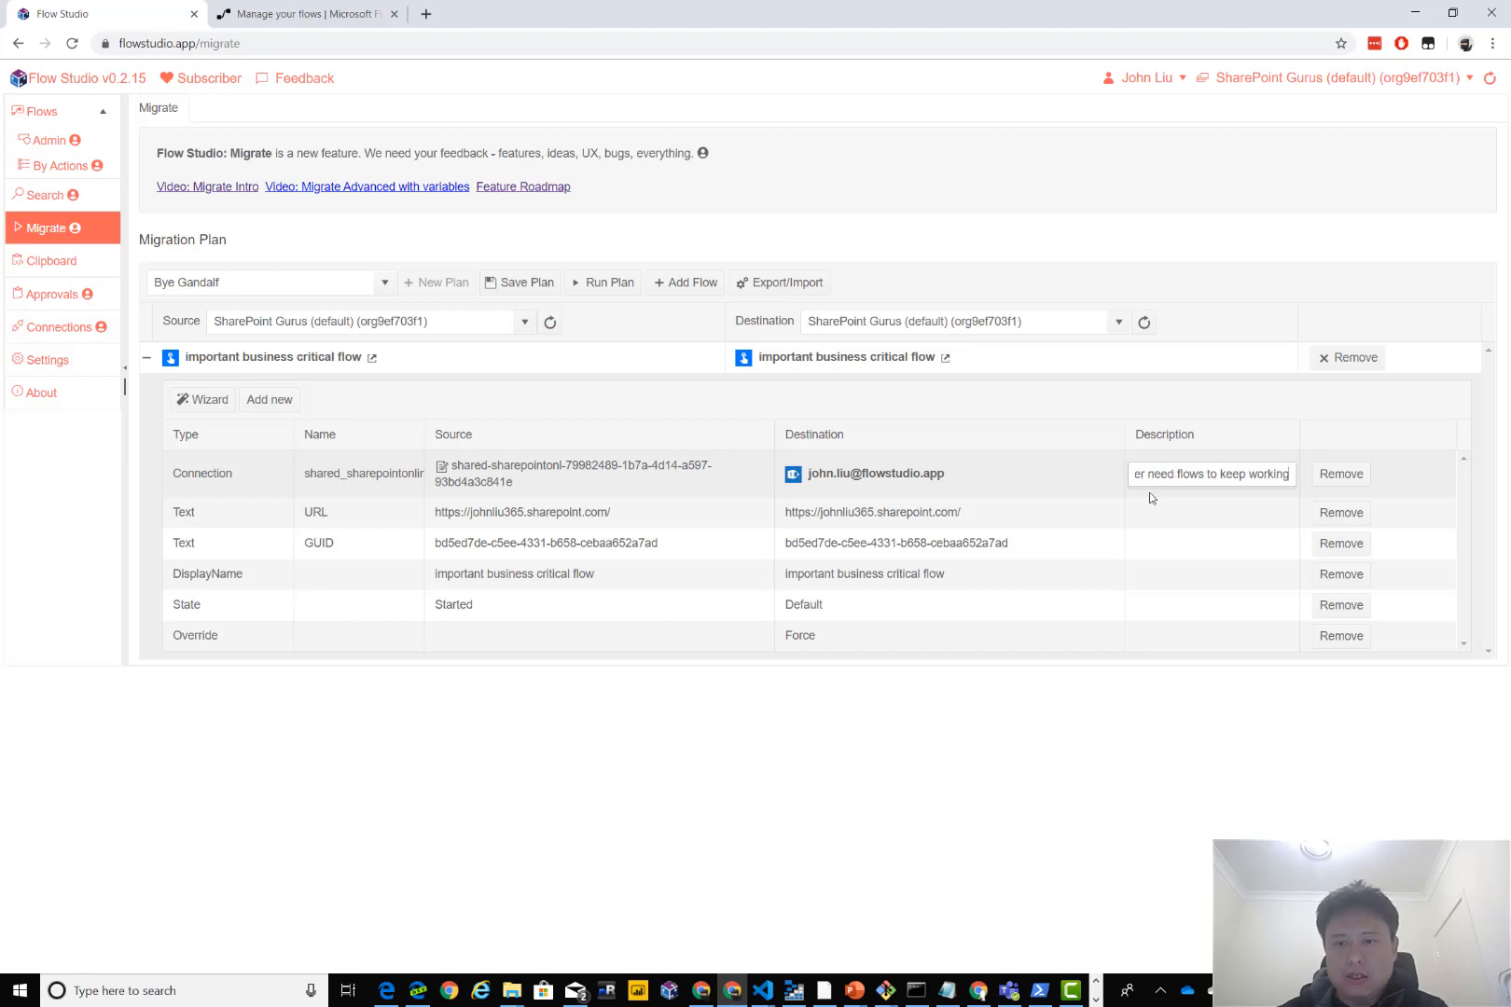
{"action": "left_click", "coordinate": [1149, 493]}
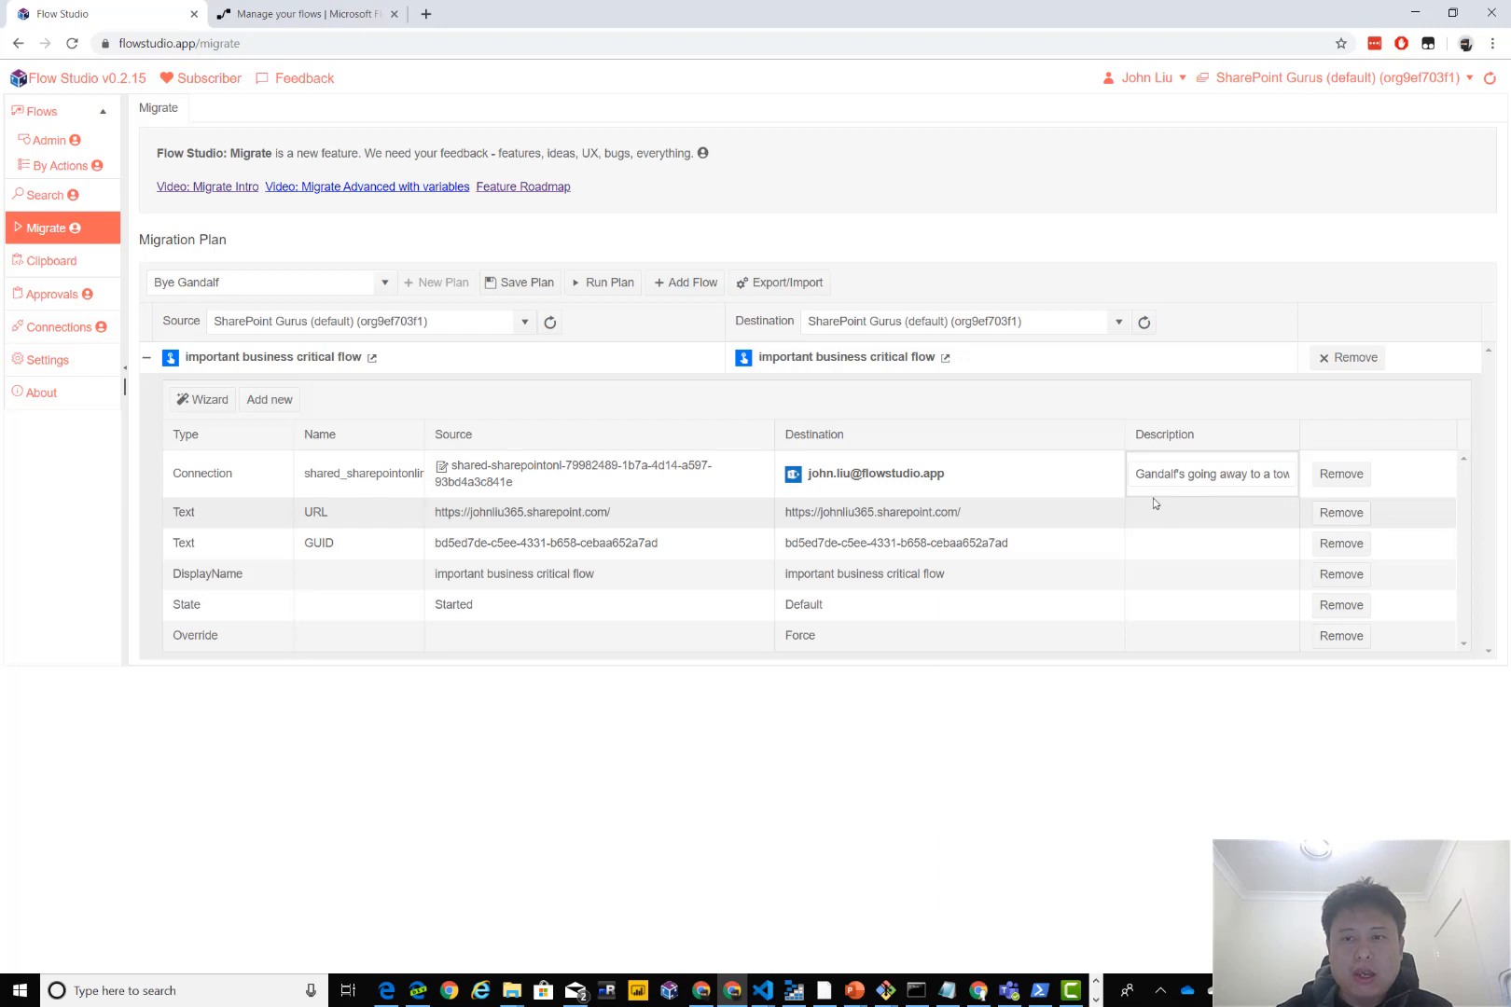
{"action": "left_click", "coordinate": [1157, 494]}
Remove the URL, GUID, DisplayName and State mappings from the flow entry.
{"action": "left_click", "coordinate": [1339, 515]}
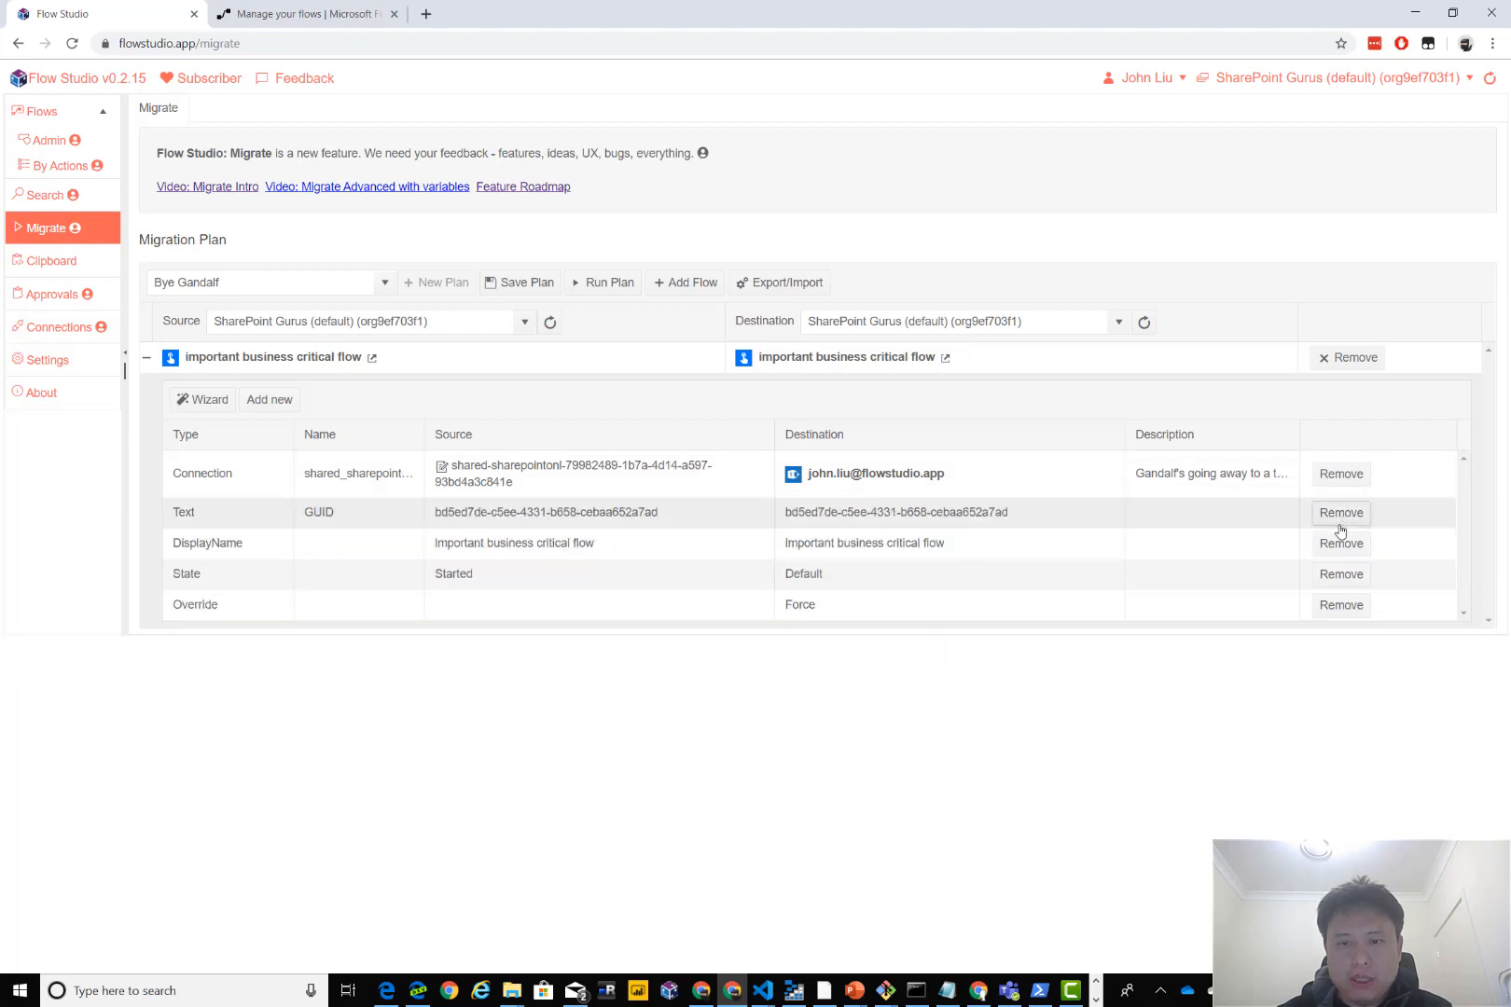
{"action": "left_click", "coordinate": [1336, 518]}
{"action": "left_click", "coordinate": [1339, 514]}
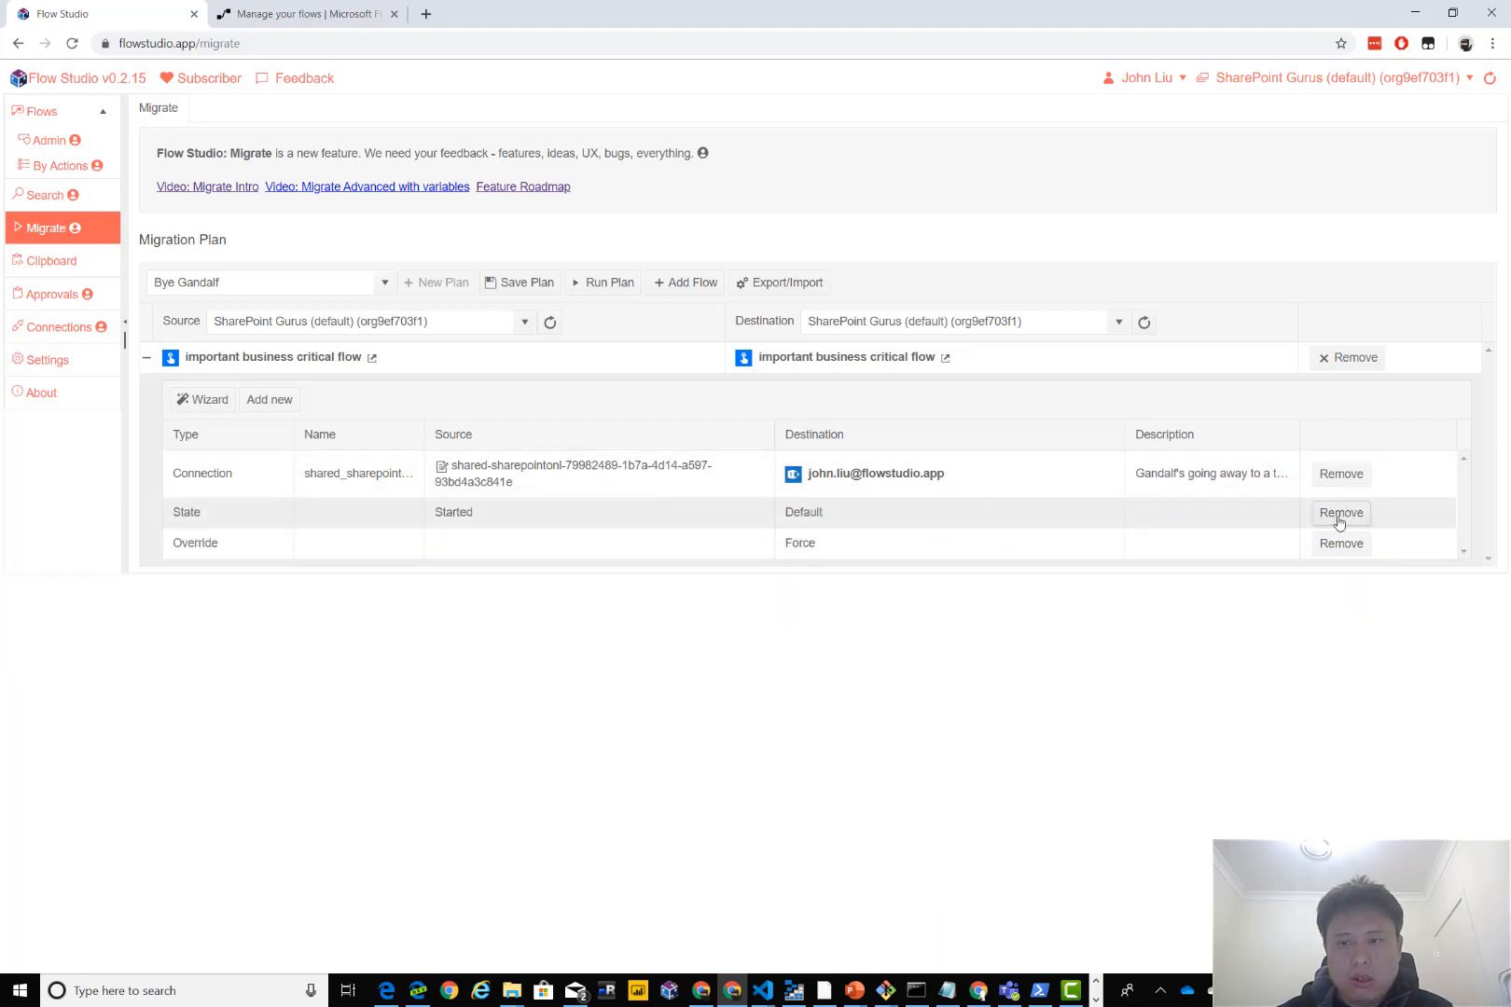
{"action": "left_click", "coordinate": [1339, 515]}
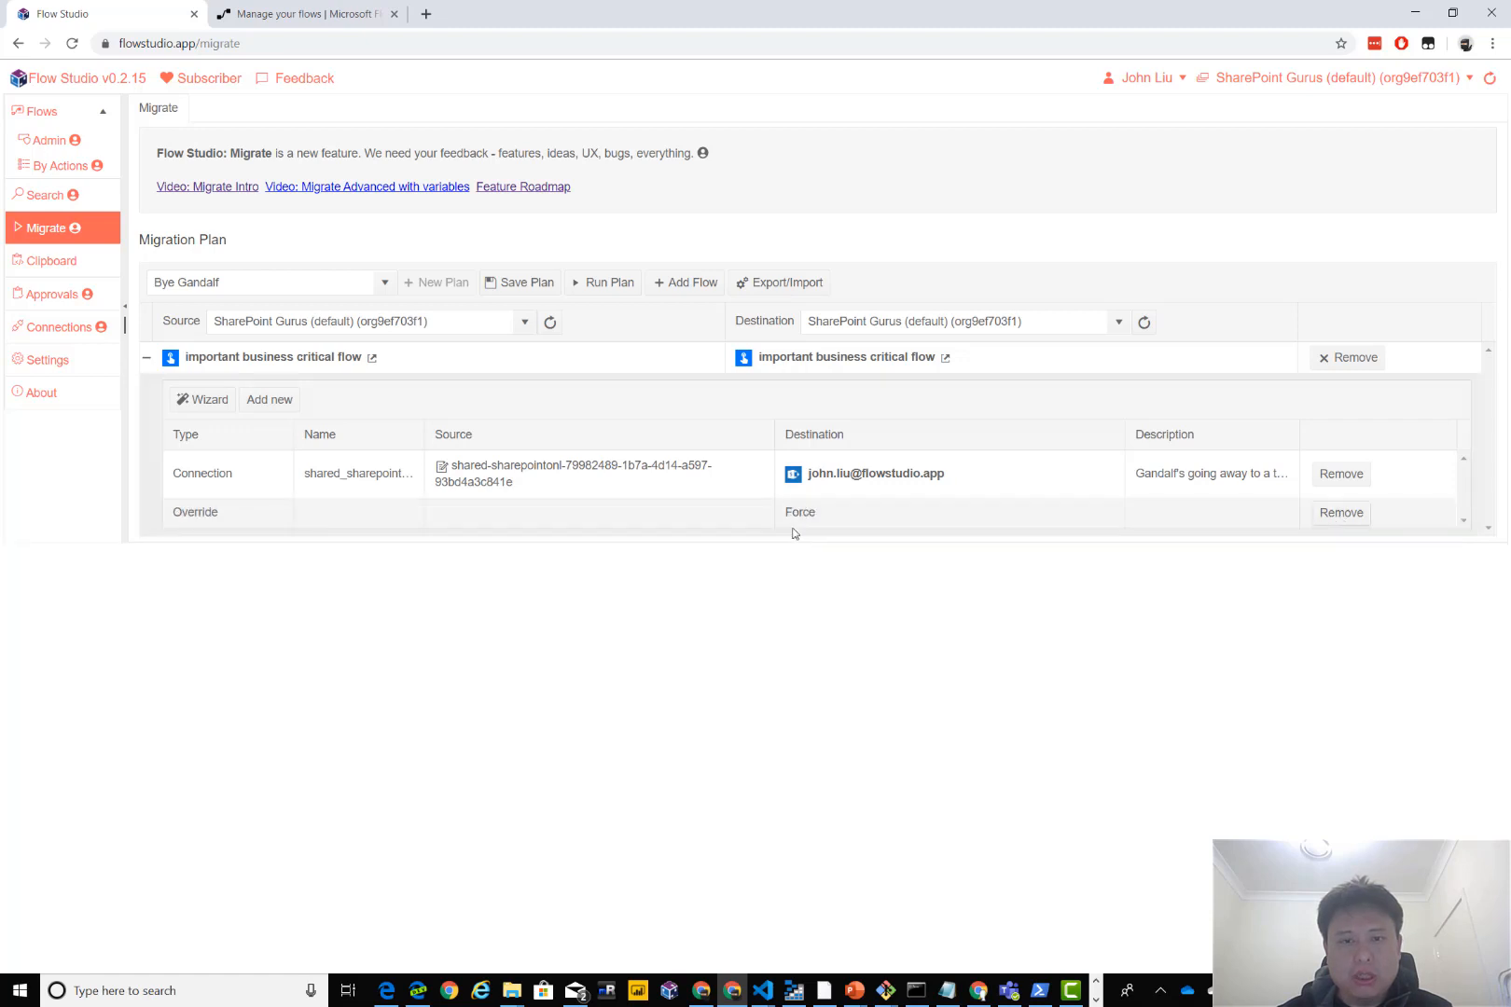
Save the migration plan and run it.
{"action": "left_click", "coordinate": [520, 290]}
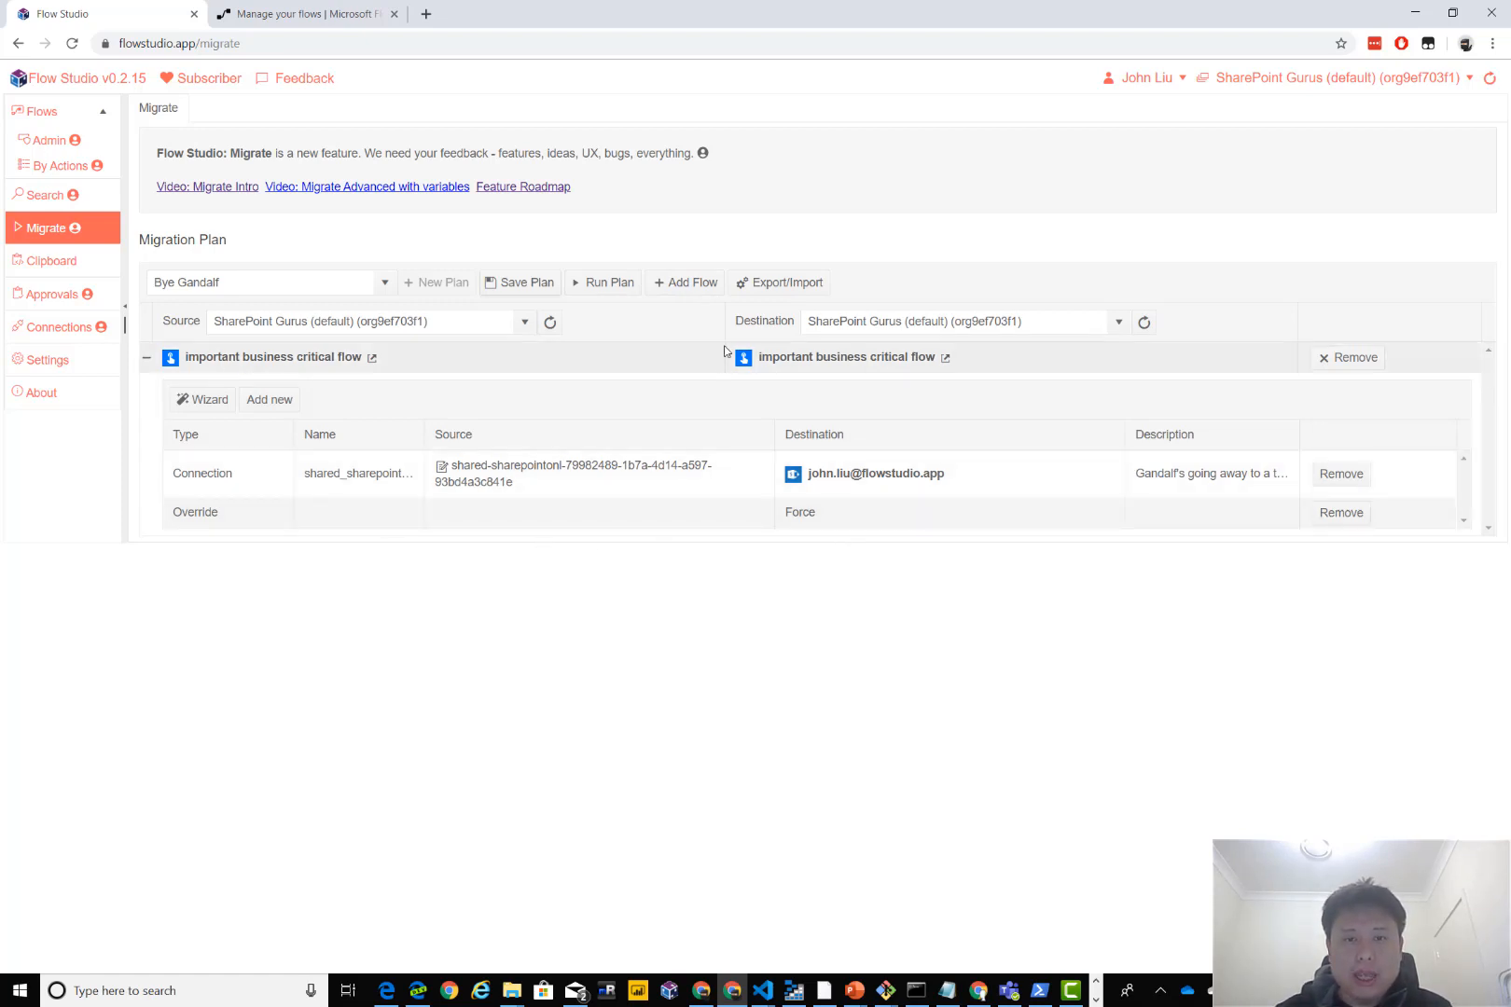
{"action": "left_click", "coordinate": [607, 289]}
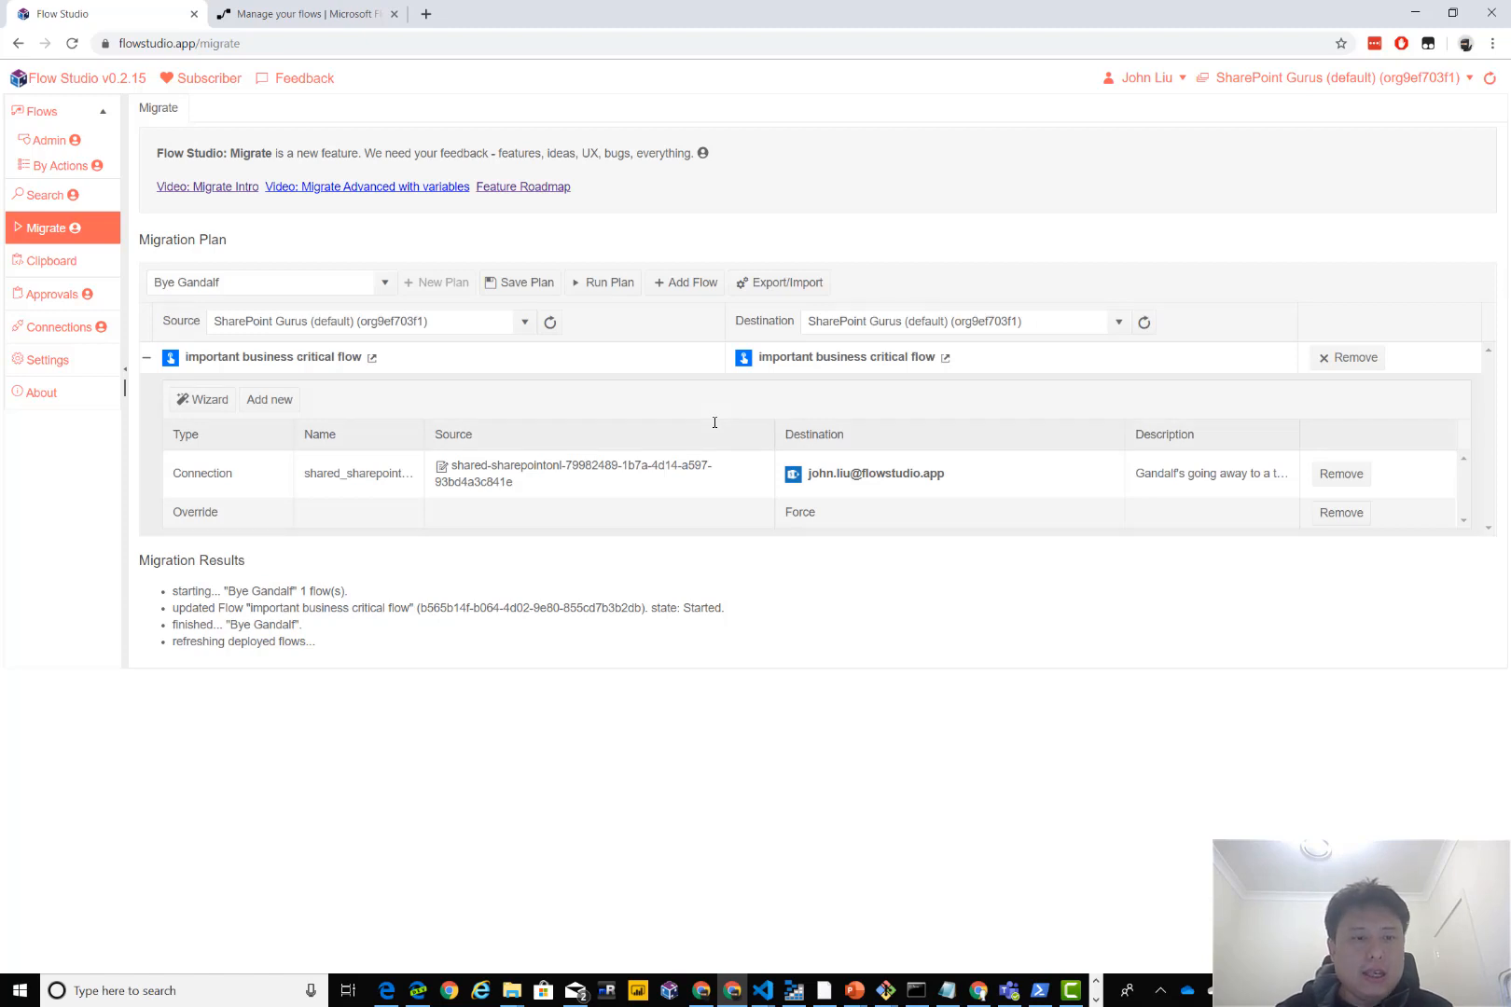
Reload the "important business critical flow" details page in Microsoft Flow and examine its owners and embedded connections.
{"action": "left_click", "coordinate": [371, 357]}
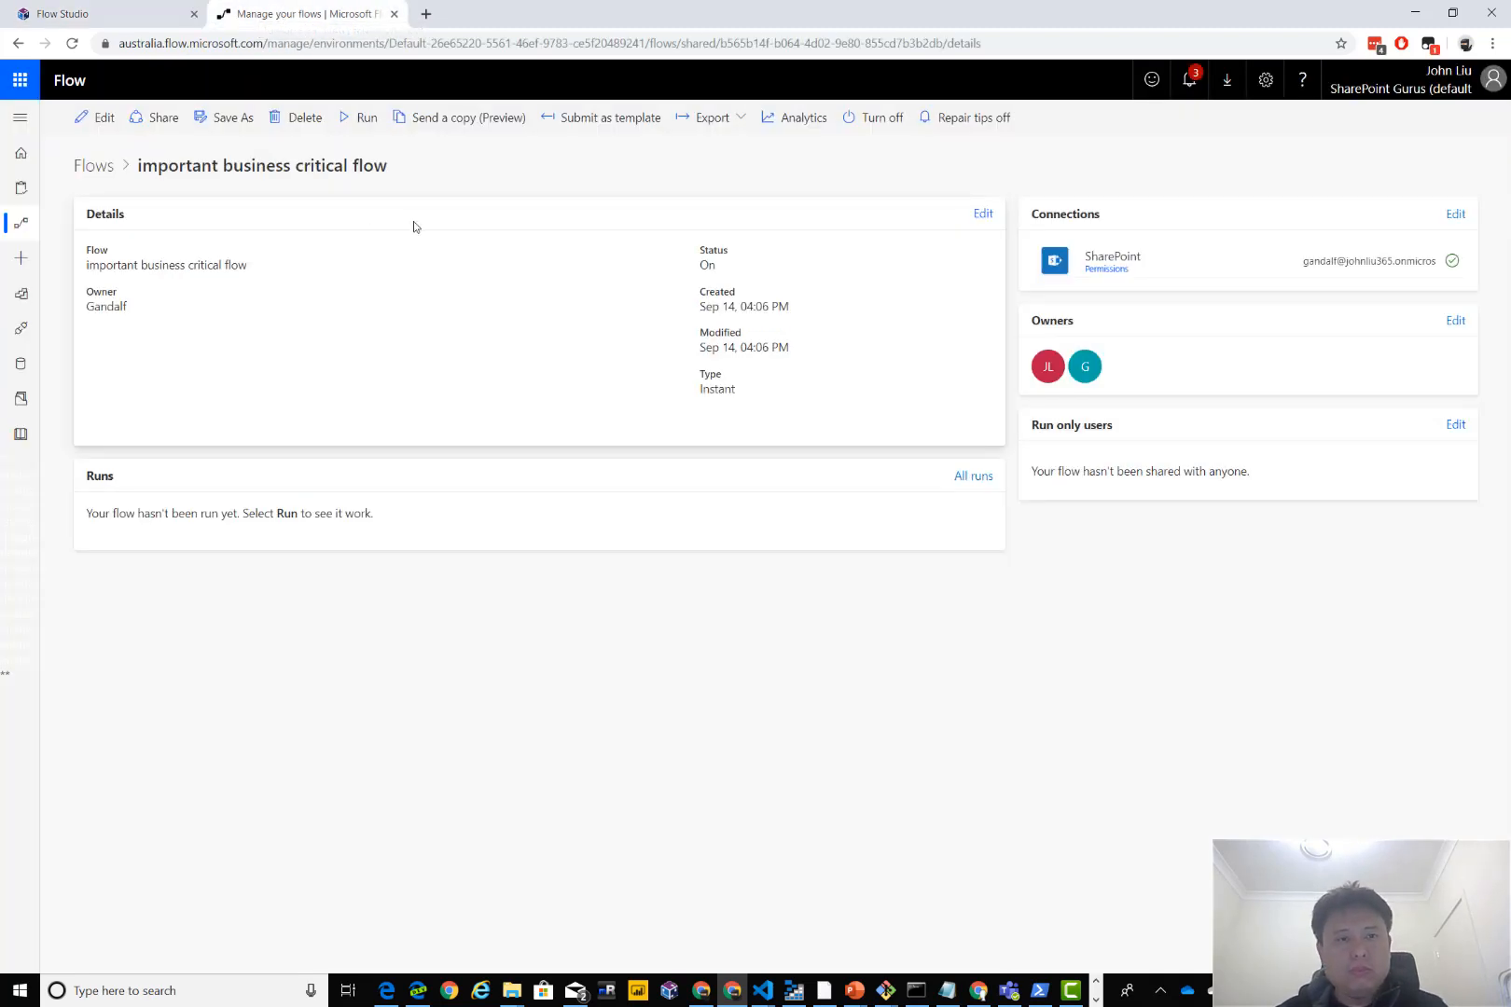
{"action": "key", "text": "F5"}
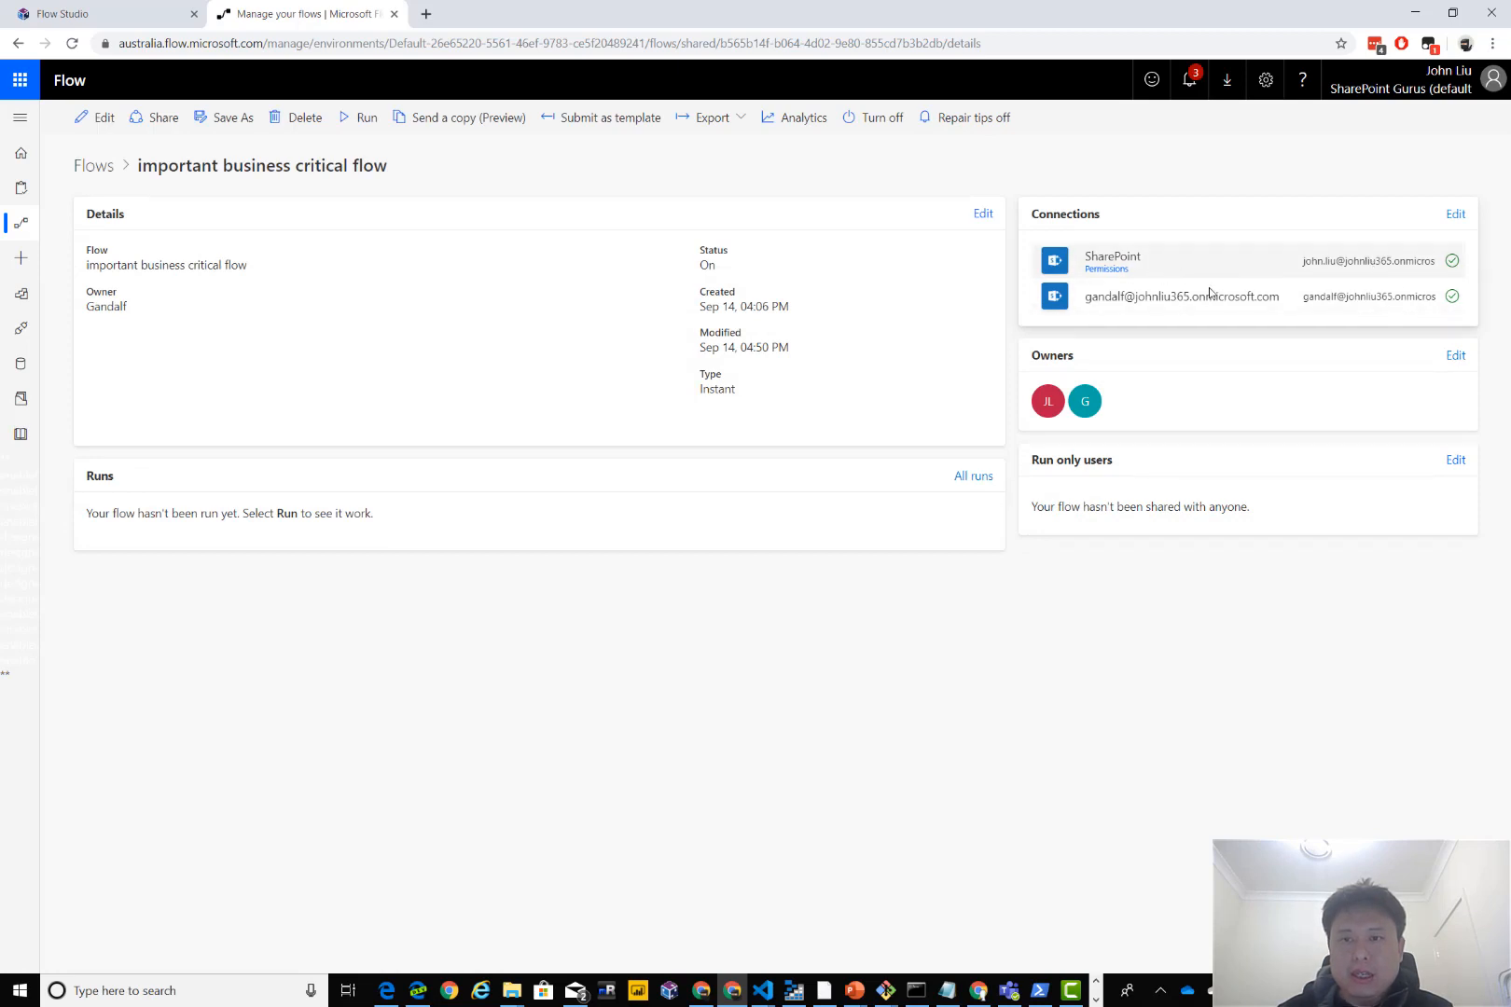
{"action": "left_click", "coordinate": [1455, 214]}
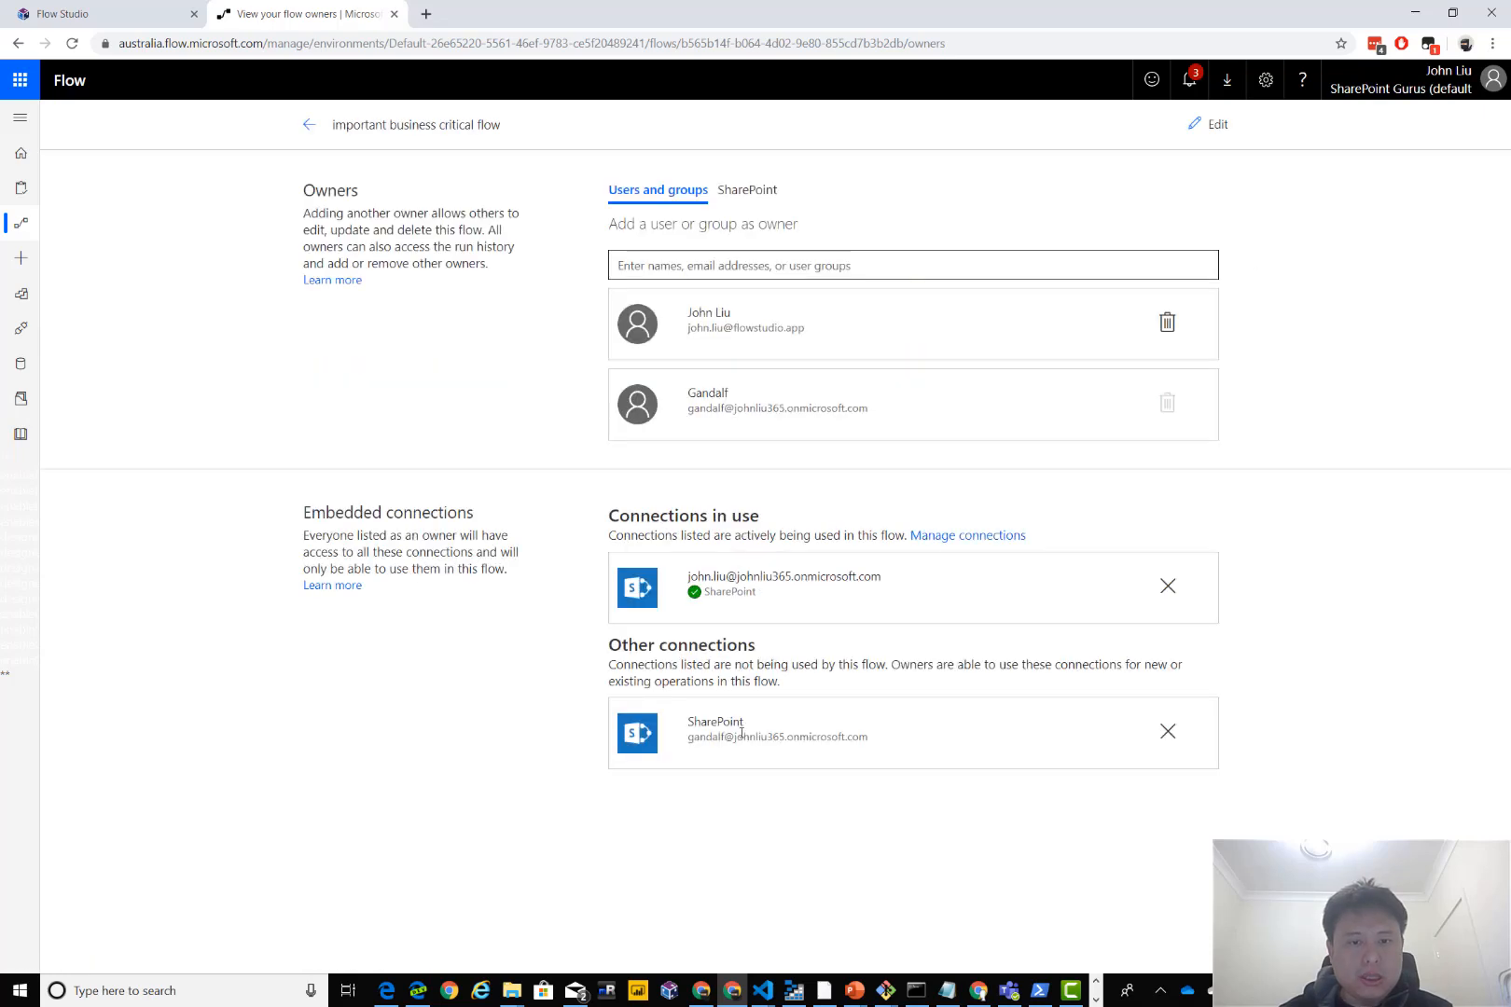
{"action": "left_click", "coordinate": [309, 124]}
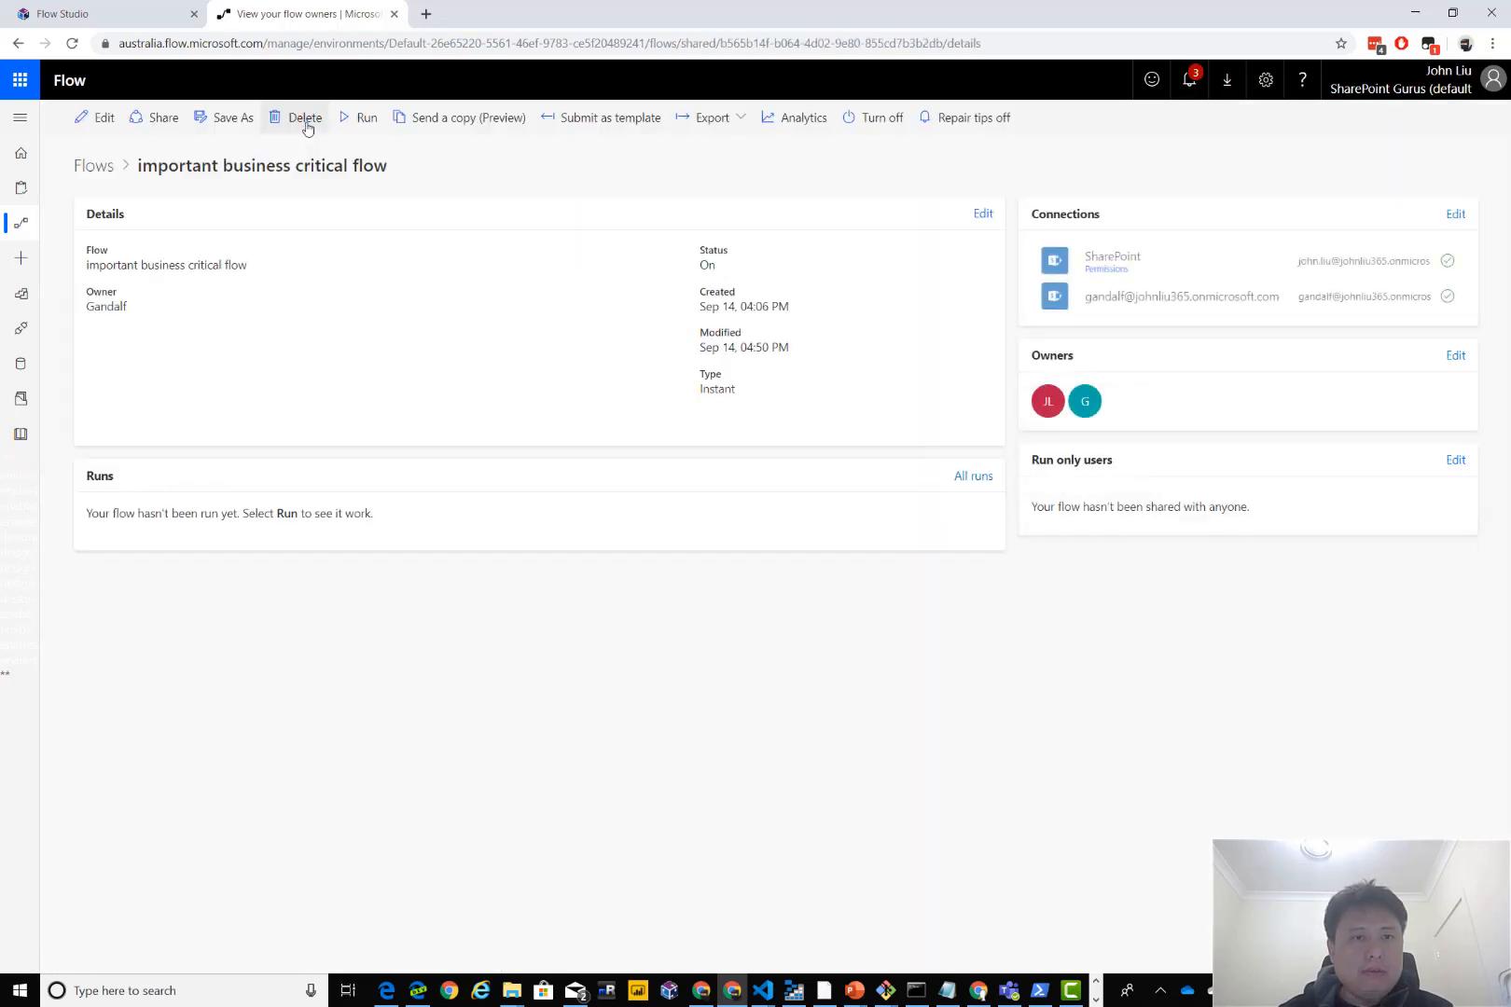
Open the flow for editing to check which connection its Get items action uses, and return to Flow Studio, closing the flow page.
{"action": "left_click", "coordinate": [103, 123]}
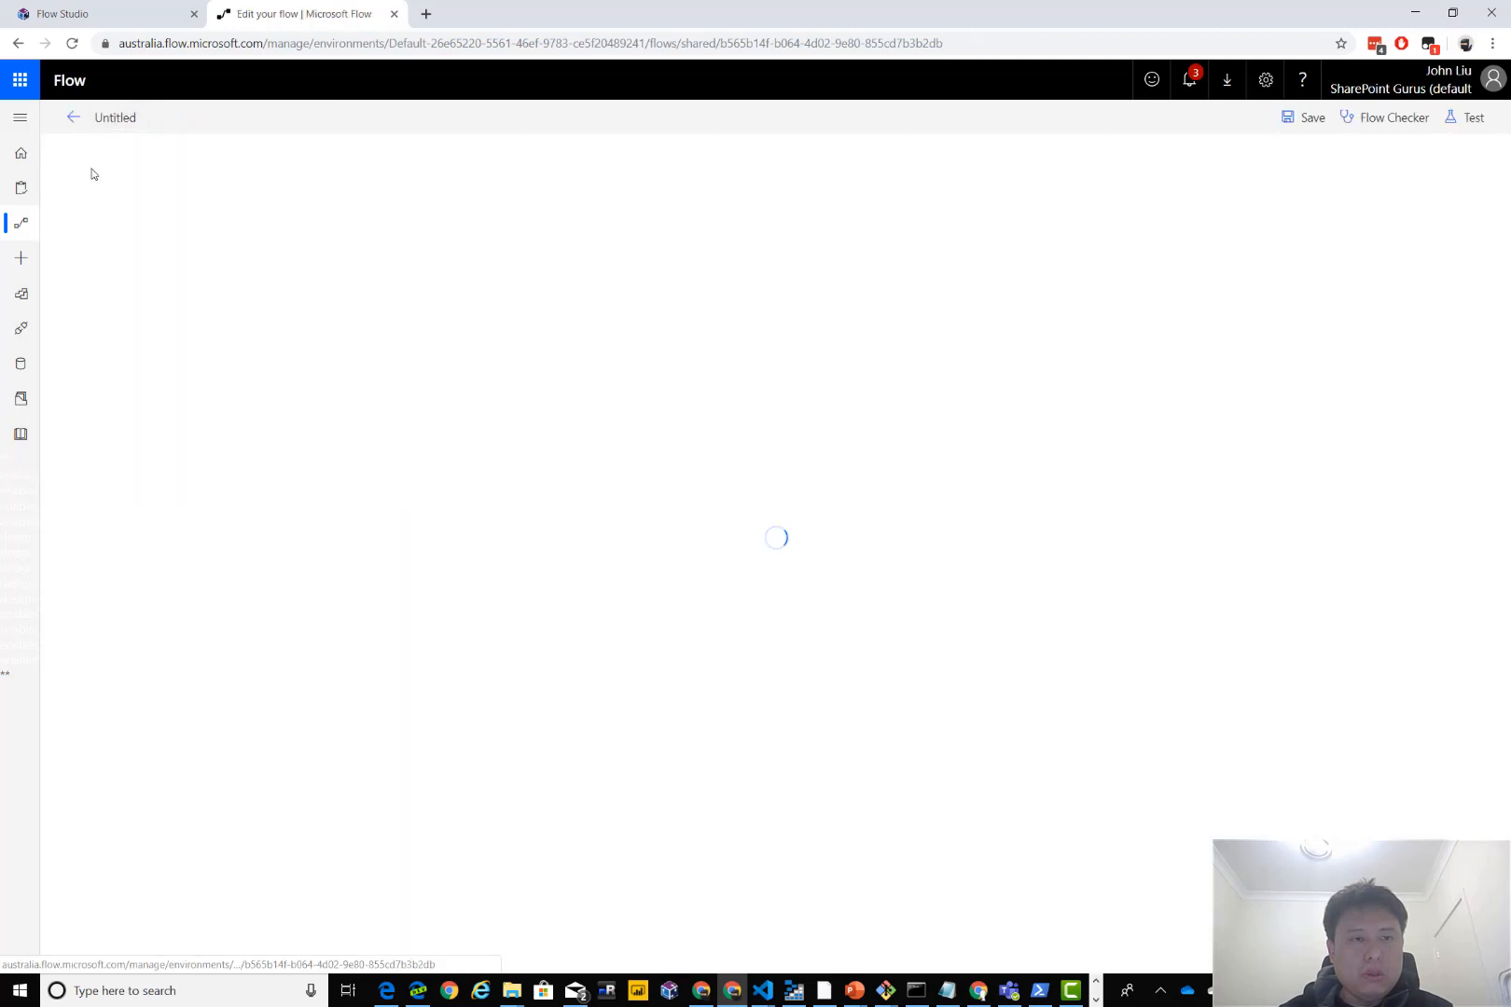
{"action": "left_click", "coordinate": [1015, 245]}
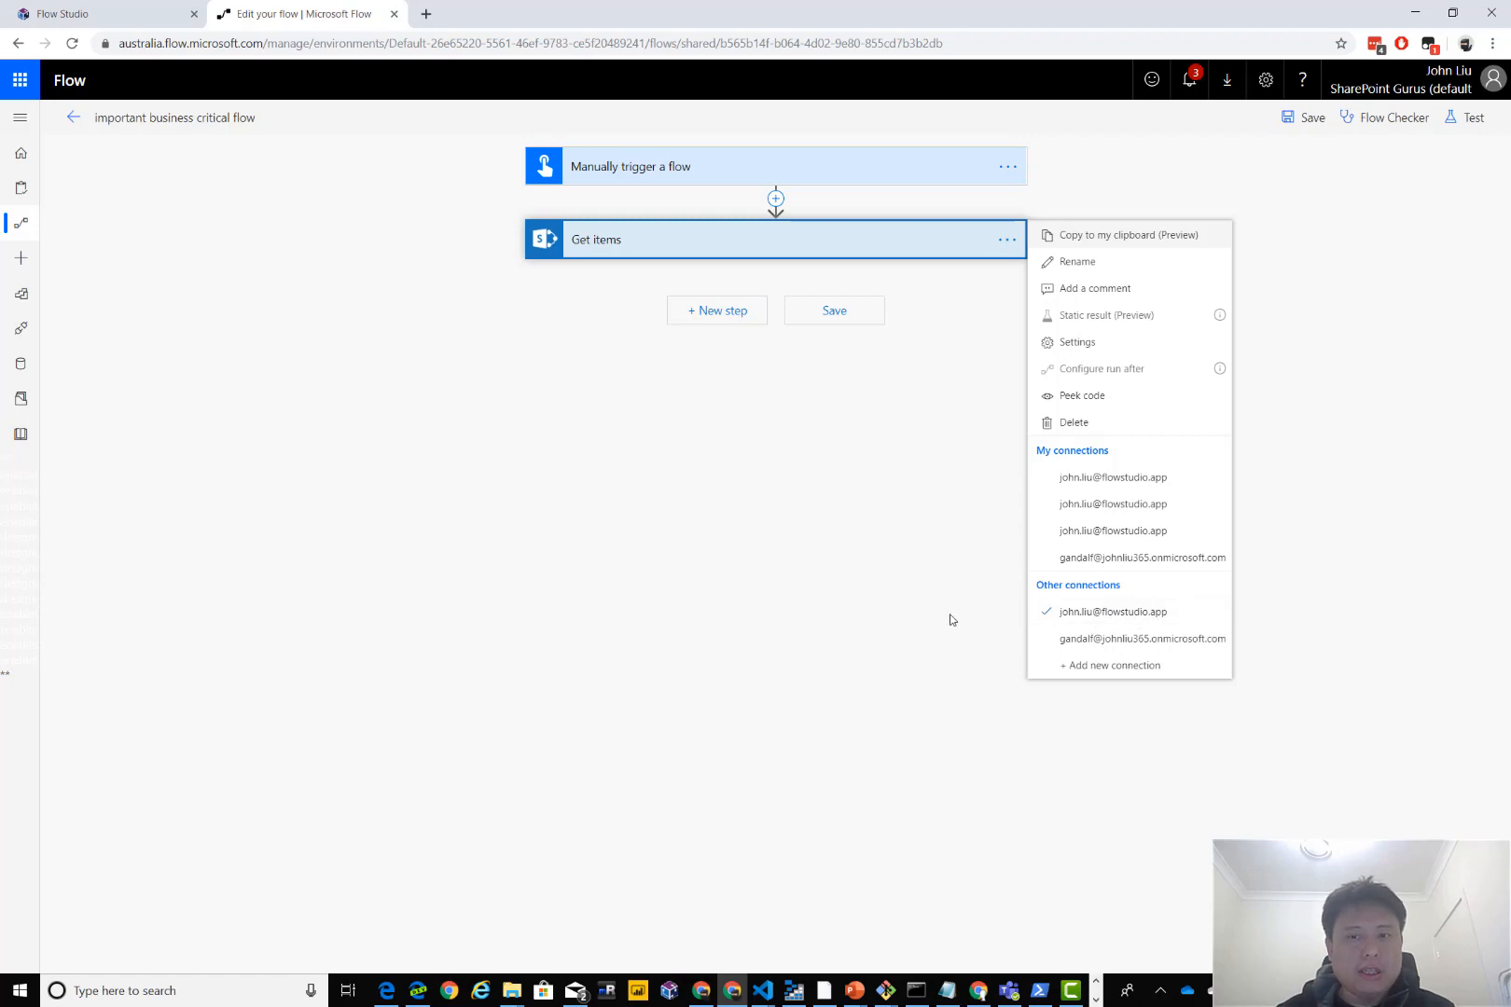
{"action": "left_click", "coordinate": [954, 587]}
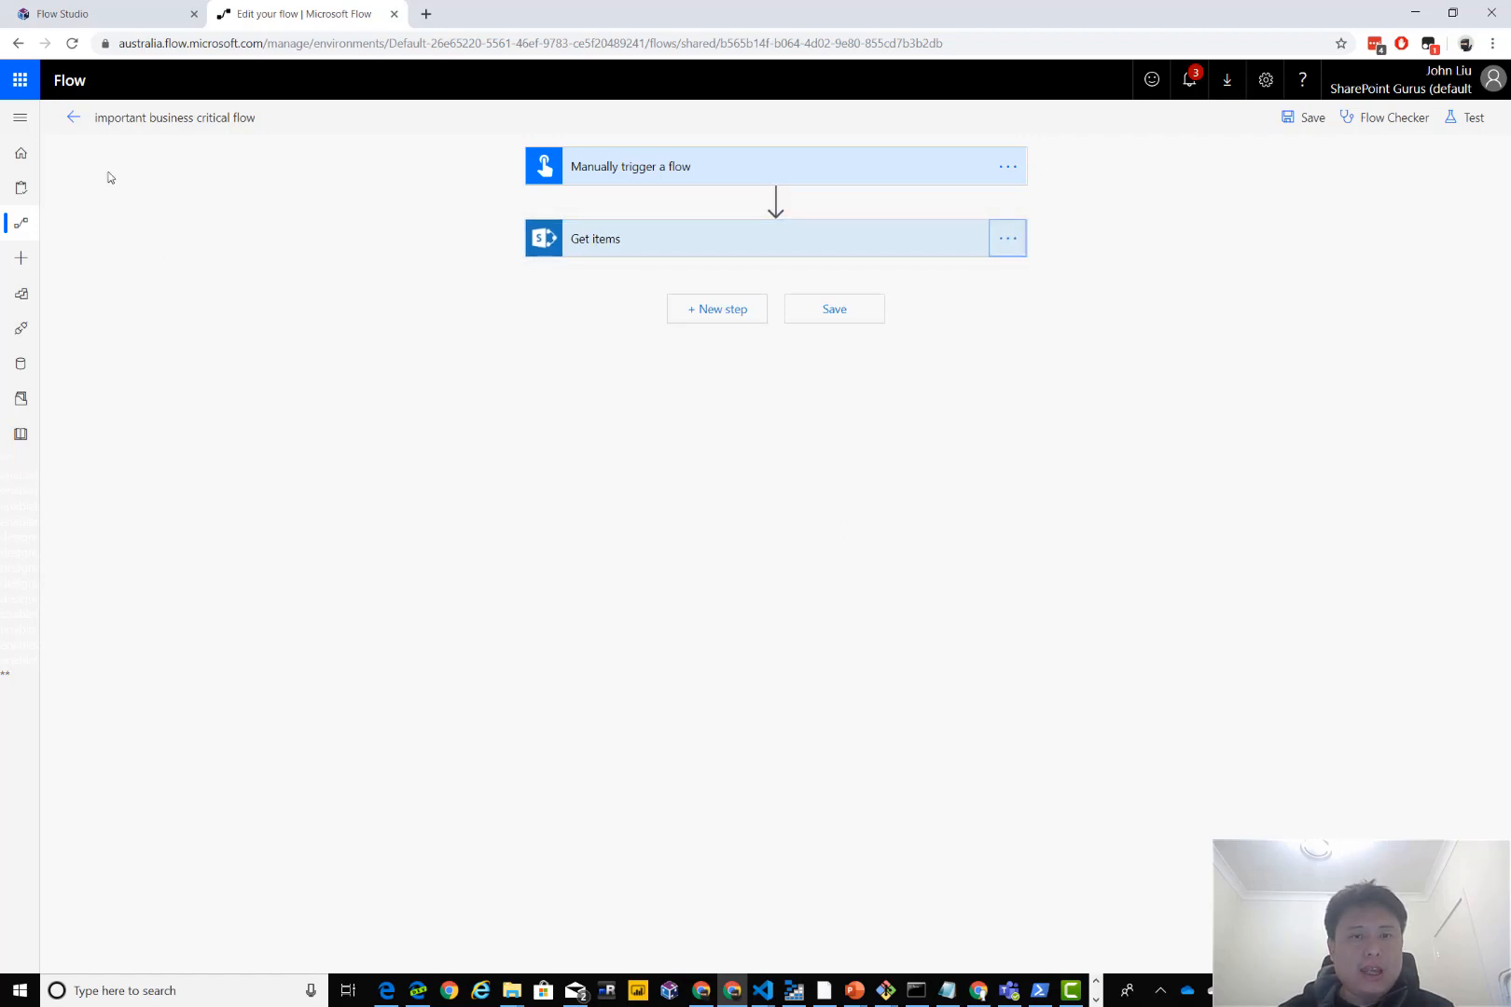
{"action": "left_click", "coordinate": [74, 117]}
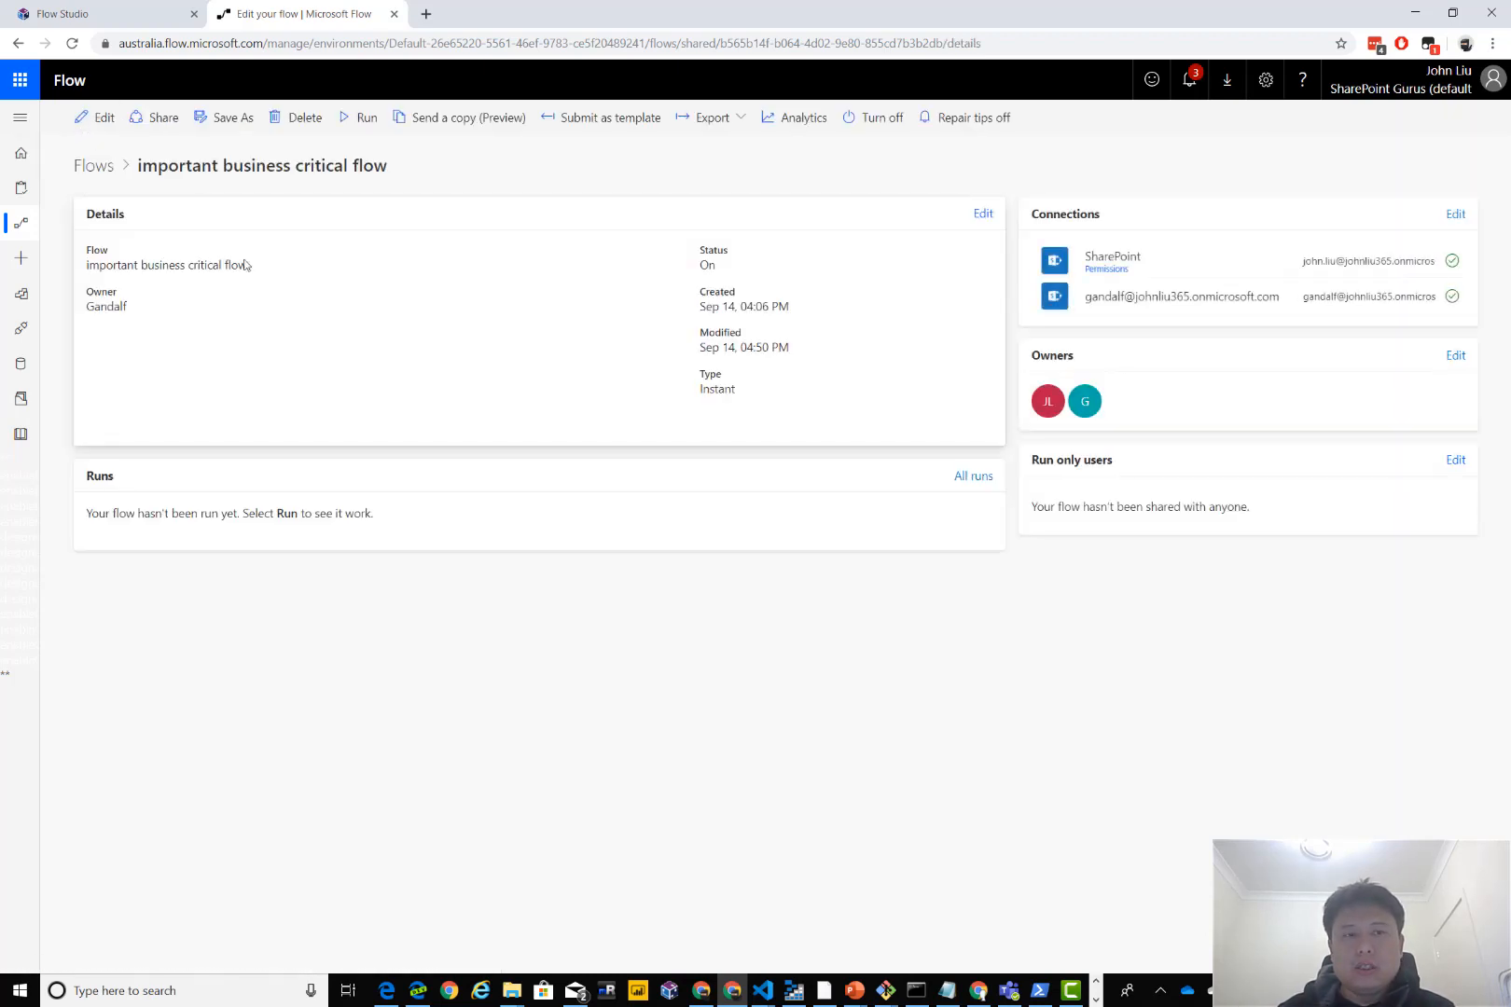
{"action": "middle_click", "coordinate": [261, 16]}
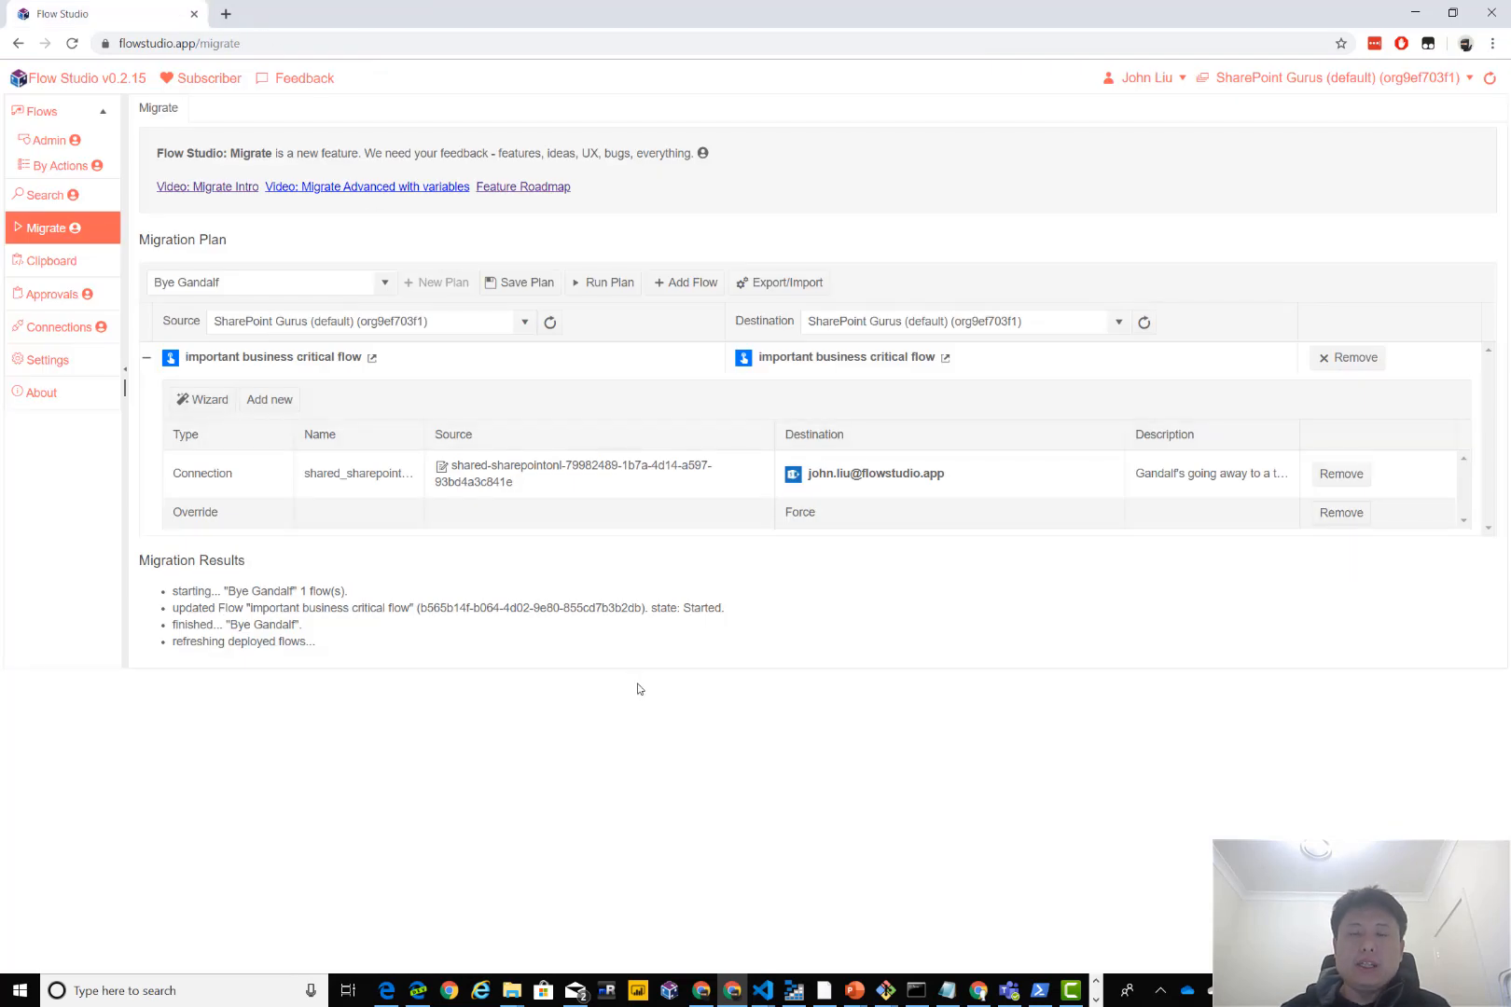